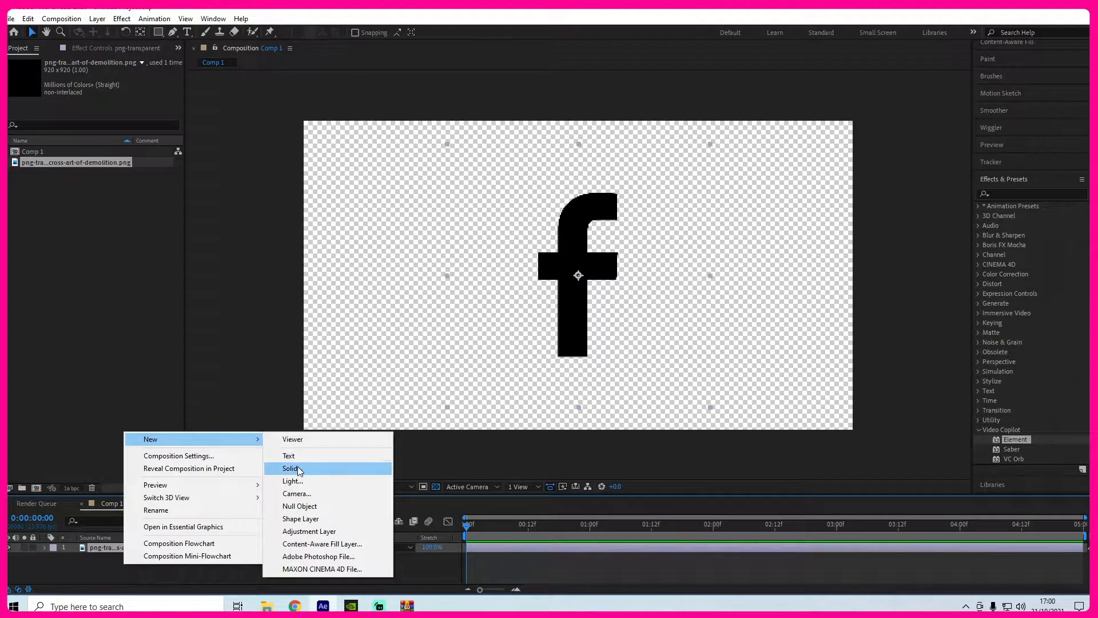
Step: Create a black solid layer and place the Facebook logo image layer above it
{"action": "left_click", "coordinate": [191, 234]}
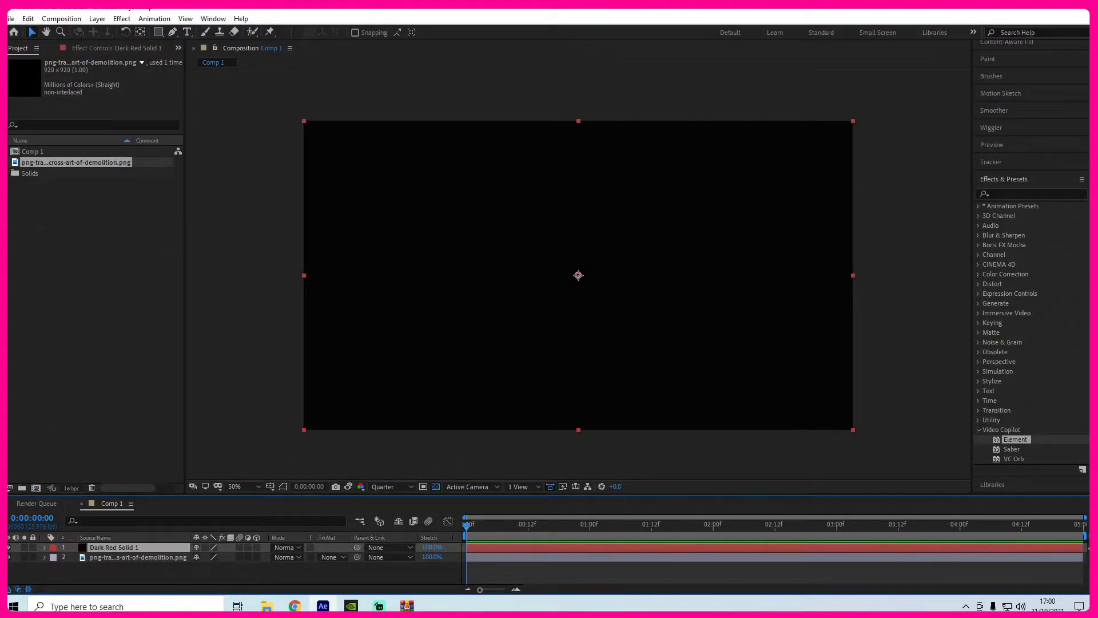
{"action": "left_click_drag", "start_coordinate": [139, 557], "coordinate": [146, 543]}
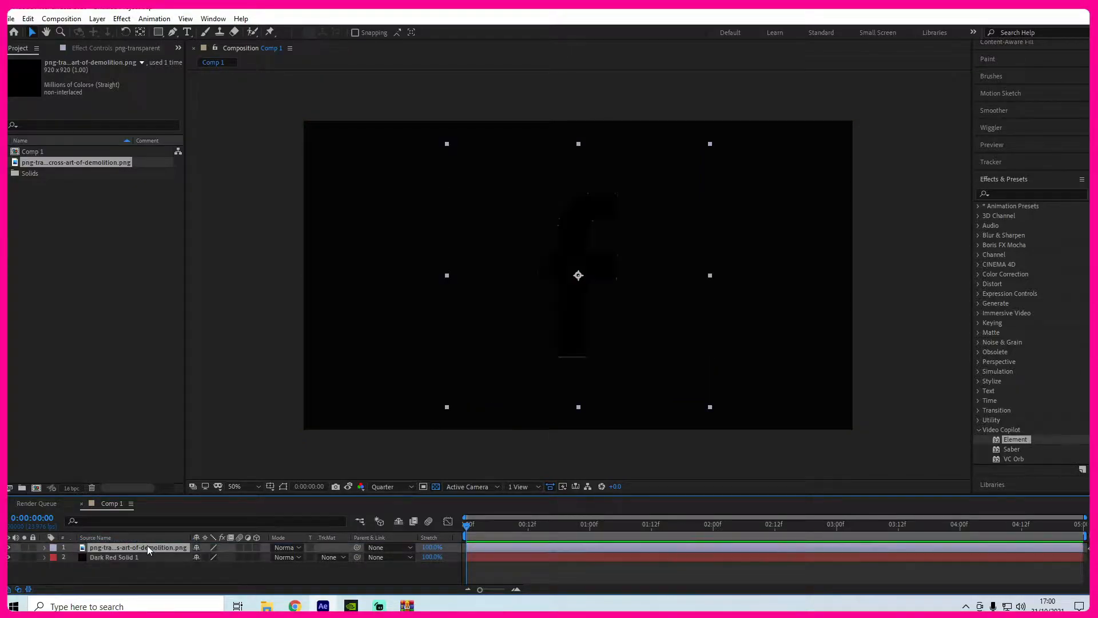
Step: Auto-trace the logo image's alpha channel for the current frame, applying the result to a new layer
{"action": "left_click", "coordinate": [96, 19]}
{"action": "left_click", "coordinate": [122, 386]}
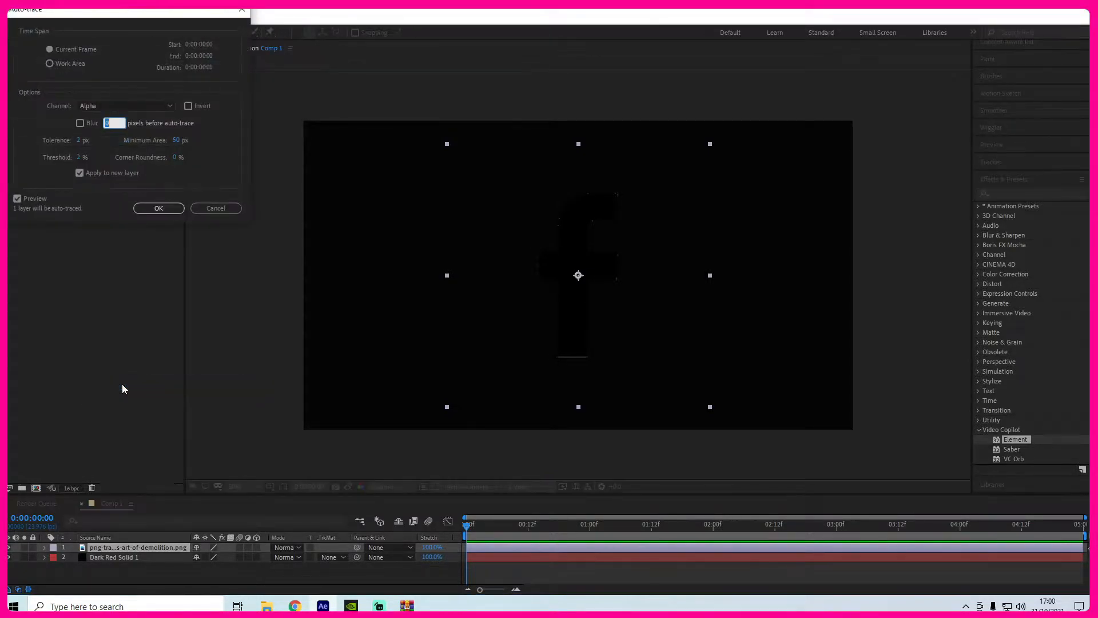
{"action": "left_click", "coordinate": [147, 207]}
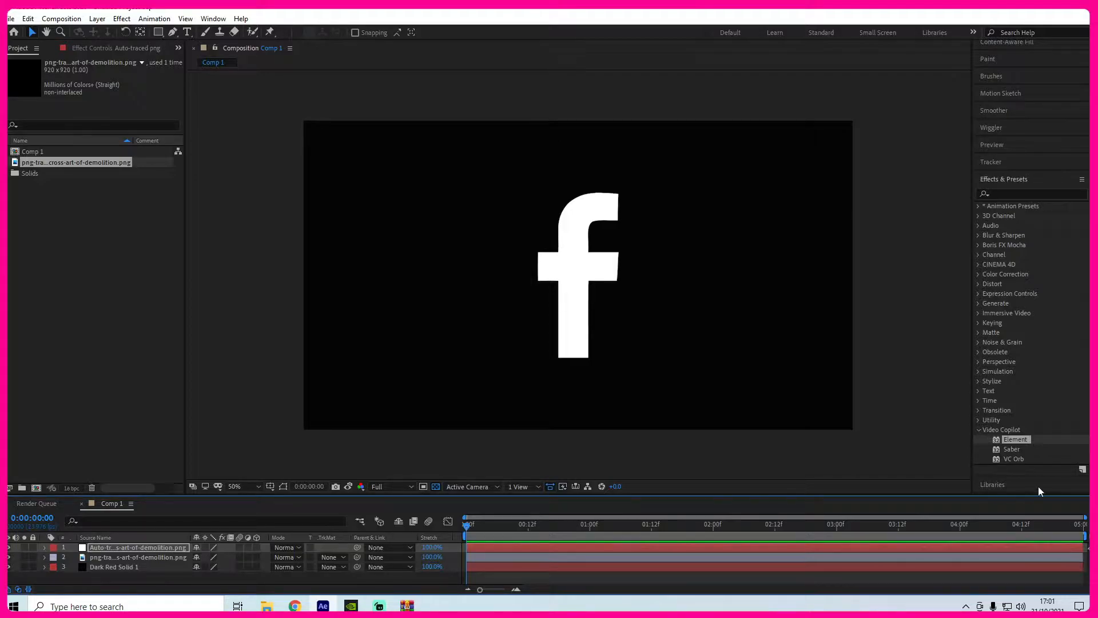
Step: Apply the Video Copilot Element effect to the solid and set its Path Layer 1 to the auto-traced logo layer
{"action": "left_click_drag", "start_coordinate": [1017, 438], "coordinate": [787, 354]}
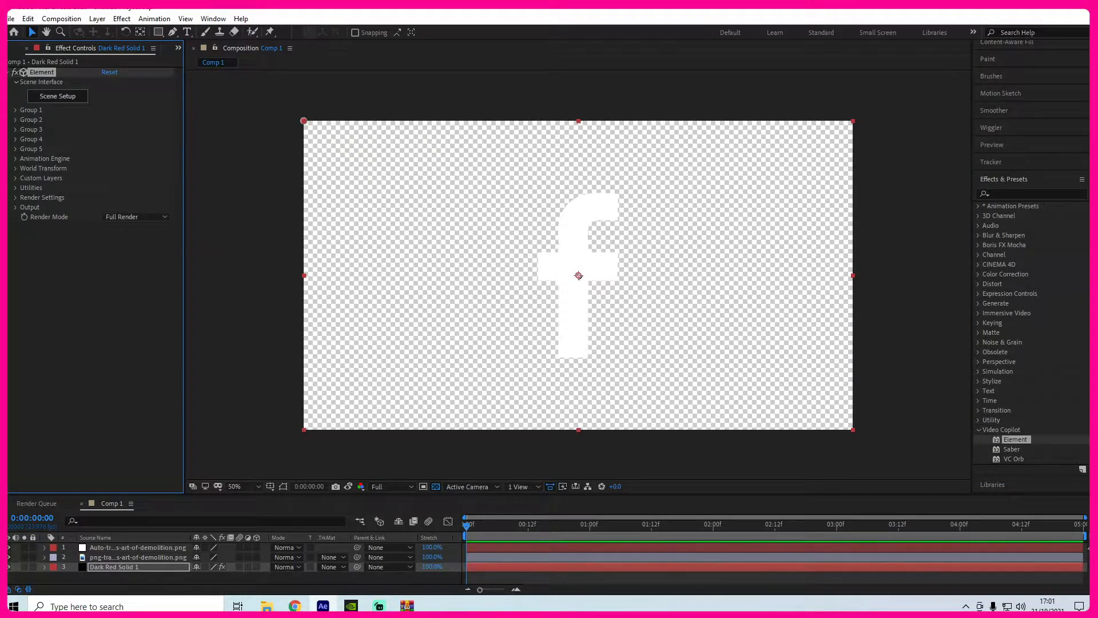
{"action": "left_click", "coordinate": [16, 178]}
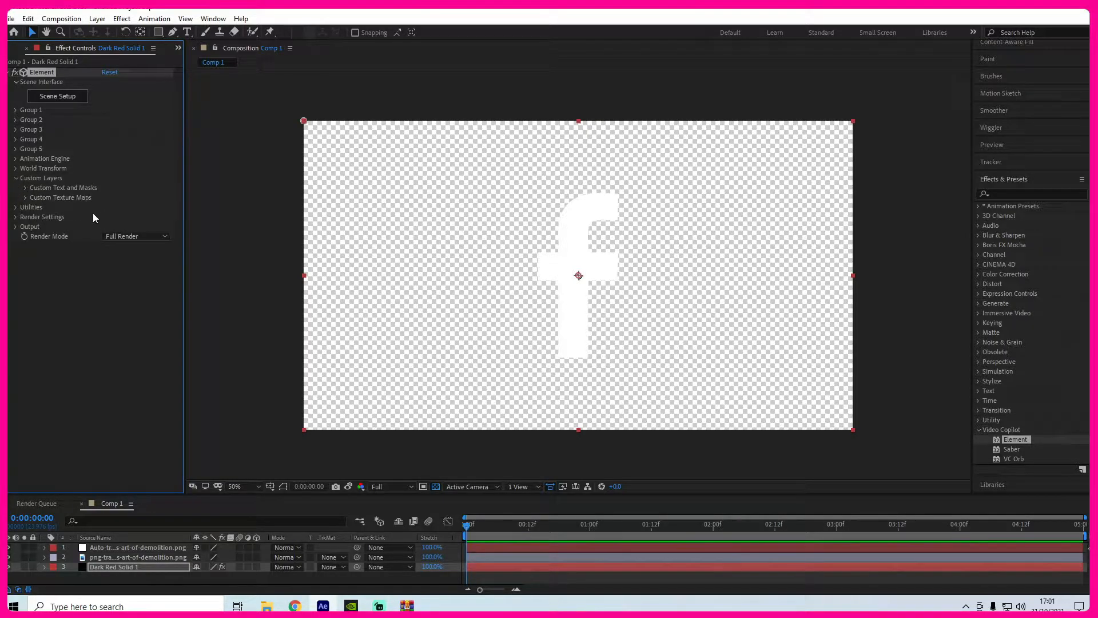
{"action": "left_click", "coordinate": [25, 187]}
{"action": "left_click", "coordinate": [123, 197]}
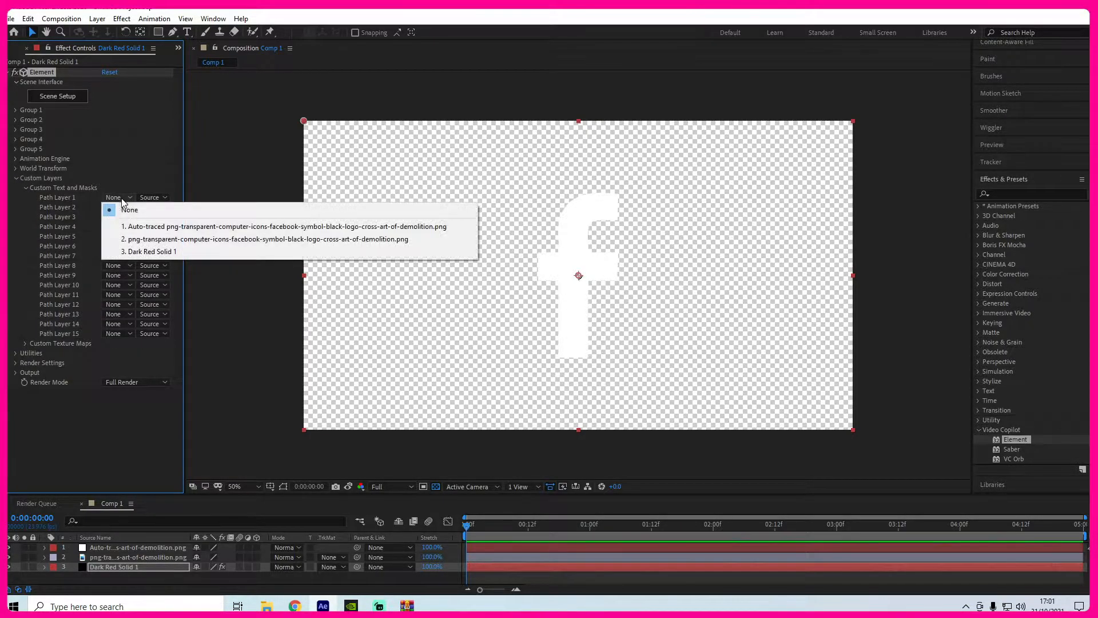
{"action": "left_click", "coordinate": [169, 228]}
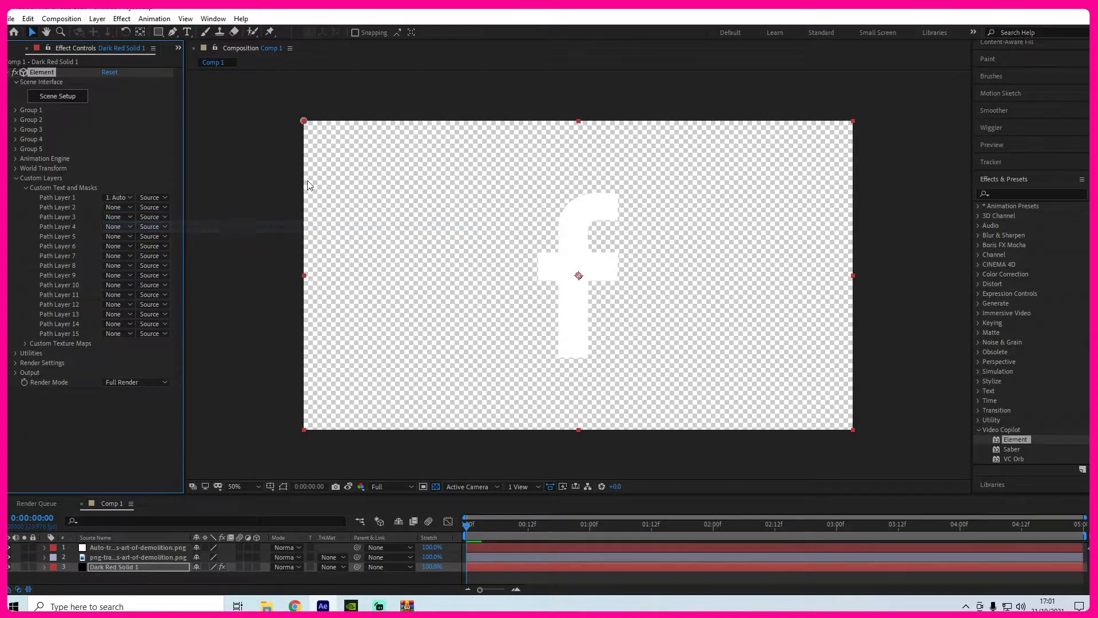
Step: Open the Element scene setup and extrude the traced logo path into a 3D model
{"action": "left_click", "coordinate": [66, 97]}
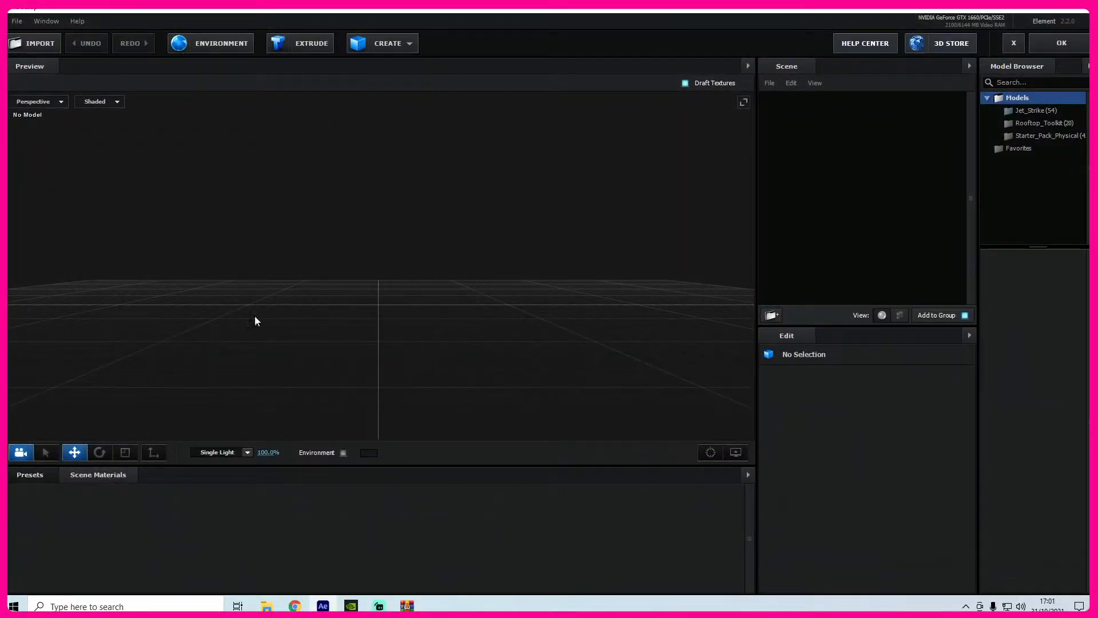
{"action": "left_click_drag", "start_coordinate": [389, 466], "coordinate": [400, 492]}
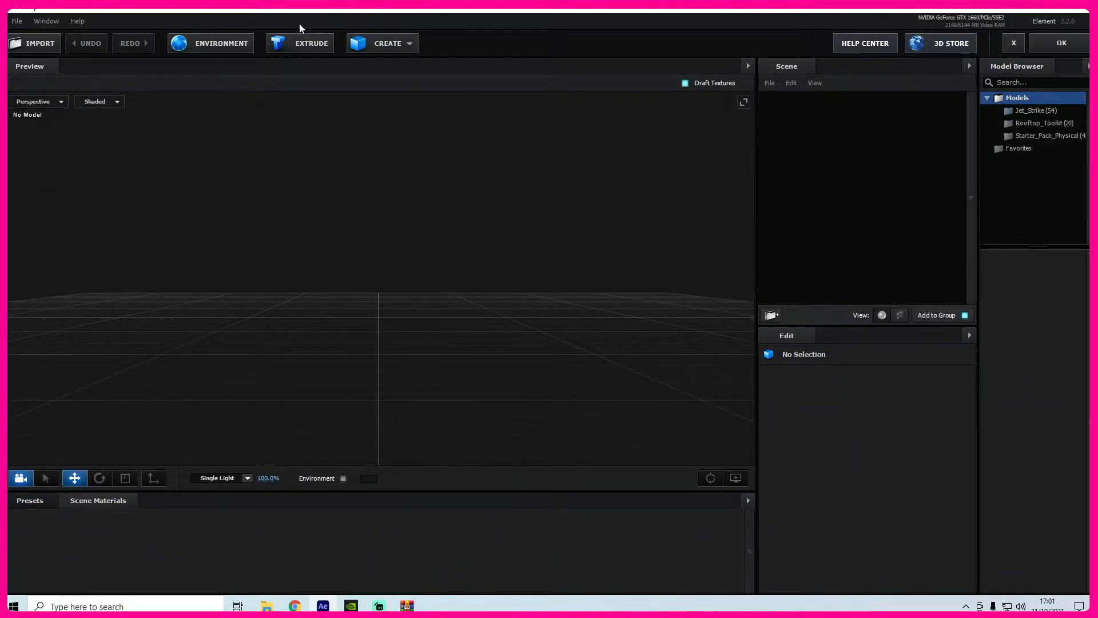
{"action": "left_click", "coordinate": [303, 43]}
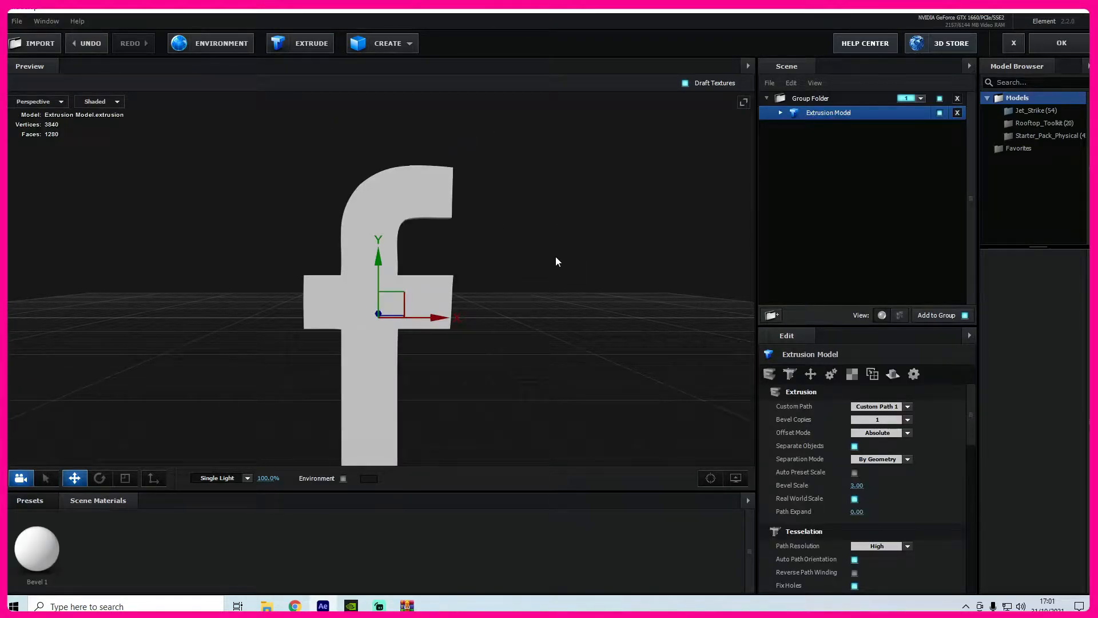
{"action": "scroll", "coordinate": [539, 256], "scroll_direction": "down", "scroll_amount": 2}
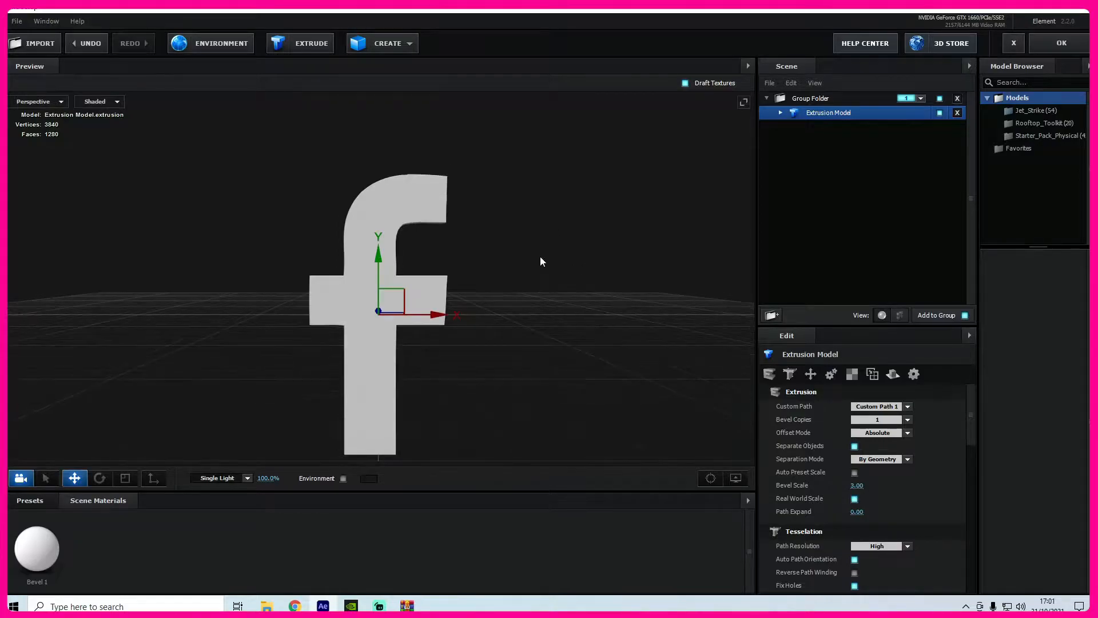
{"action": "scroll", "coordinate": [538, 200], "scroll_direction": "down", "scroll_amount": 1}
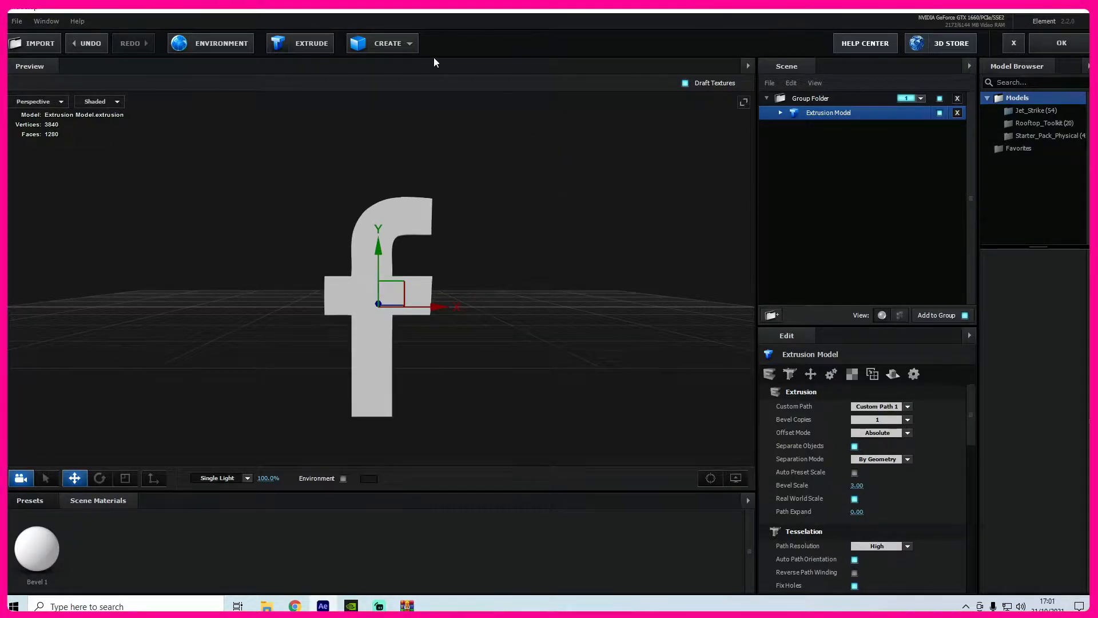
Step: Create a box model and scale it to about 276% in X and Y so it surrounds the logo
{"action": "left_click", "coordinate": [393, 46]}
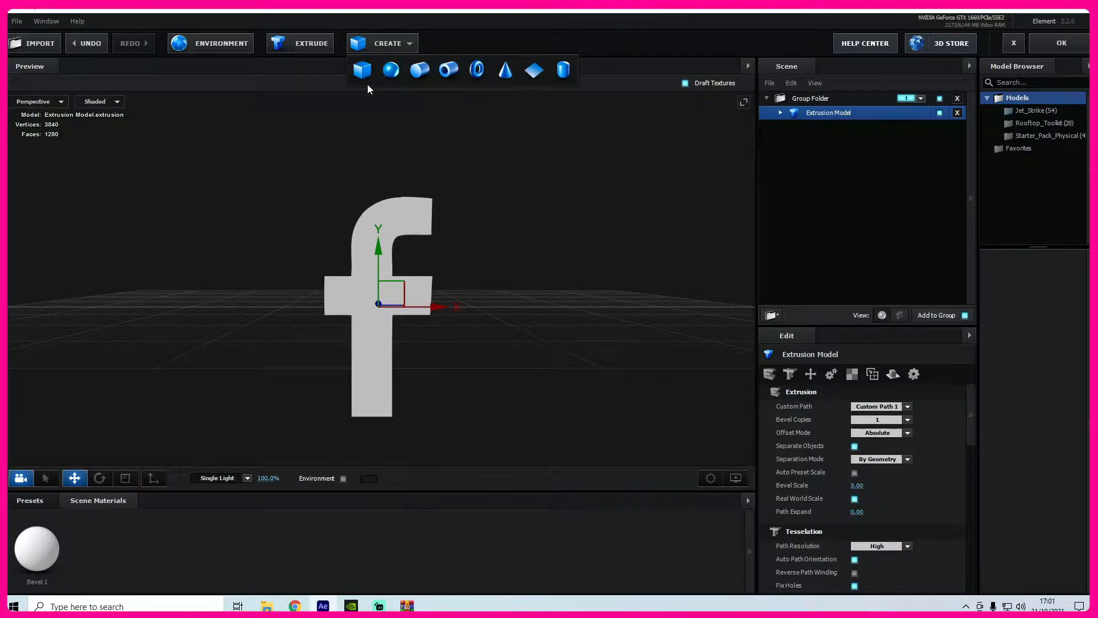
{"action": "left_click", "coordinate": [362, 70]}
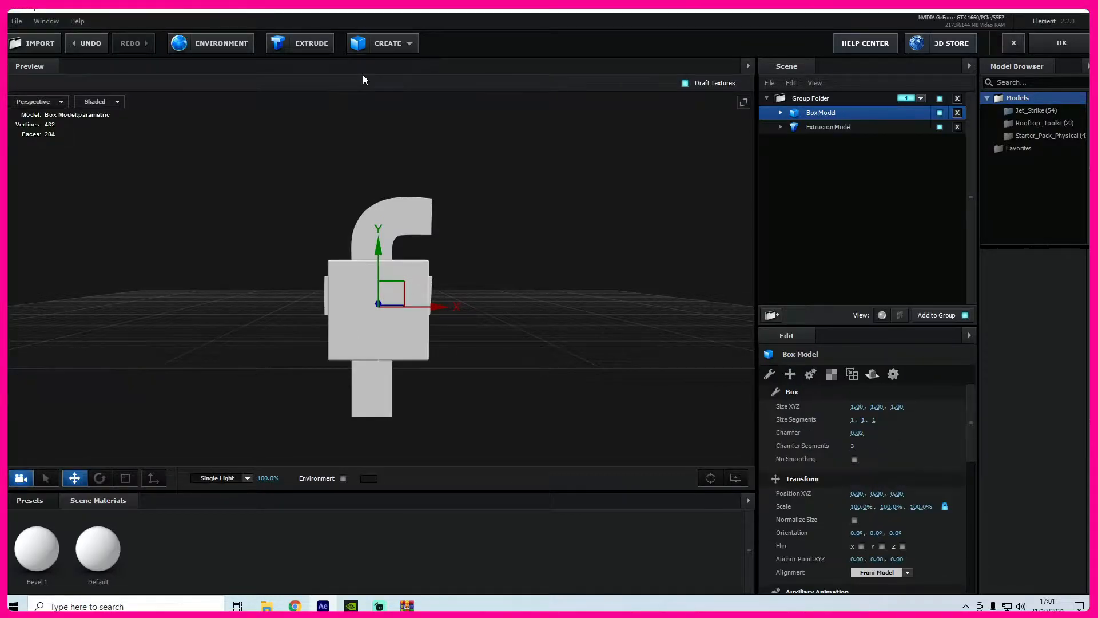
{"action": "left_click", "coordinate": [126, 478]}
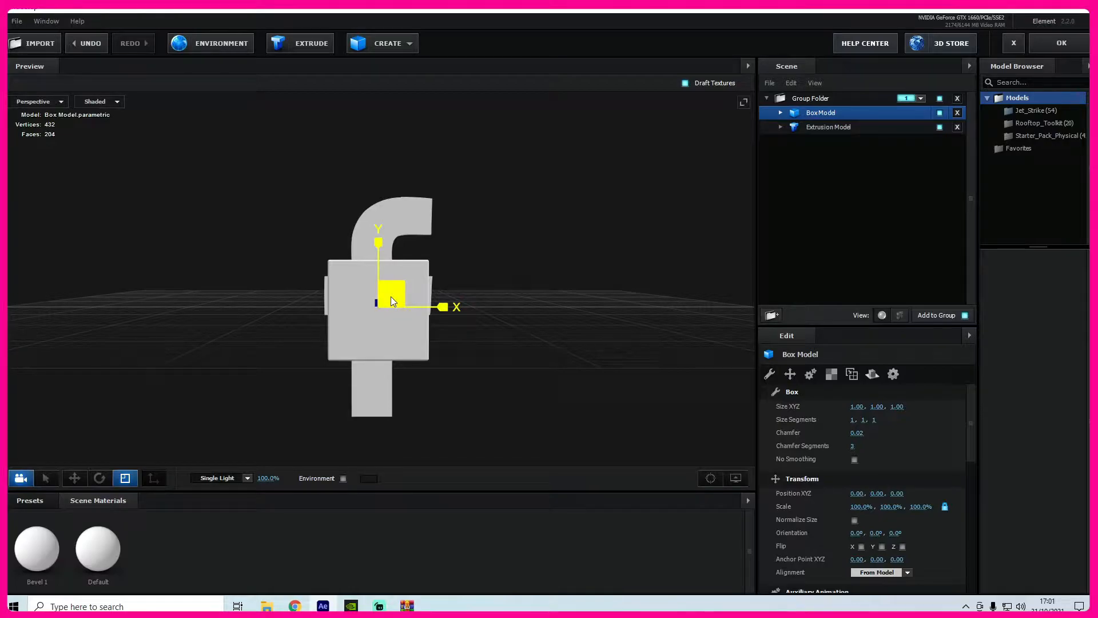
{"action": "left_click_drag", "start_coordinate": [391, 297], "coordinate": [475, 191]}
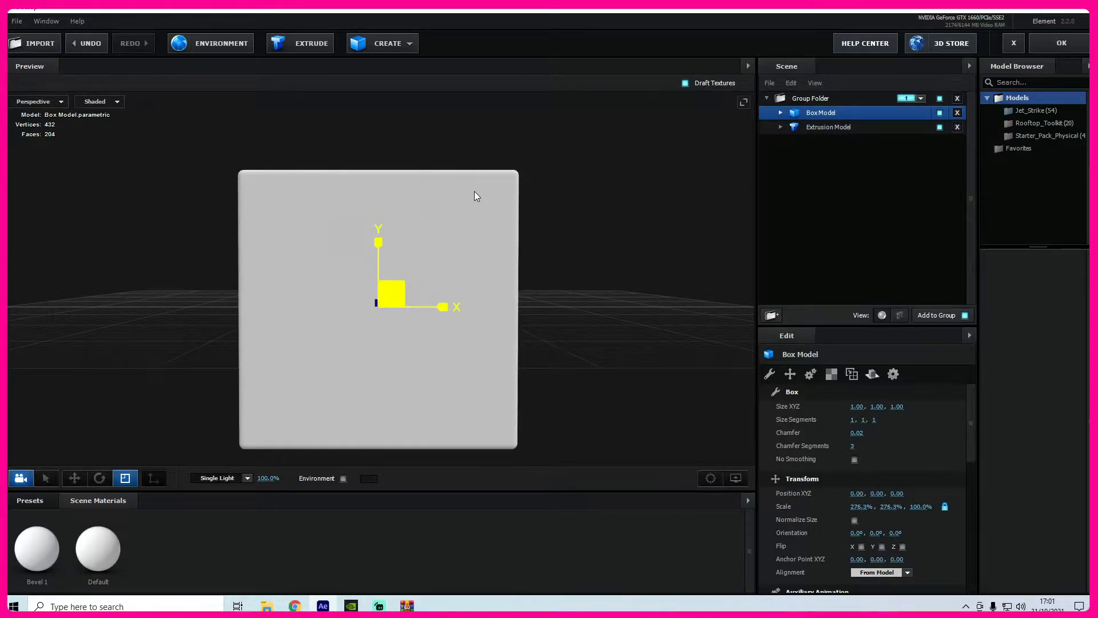
Step: Move the extruded logo along the Z axis so that it protrudes slightly from the box's front face
{"action": "left_click_drag", "start_coordinate": [167, 302], "coordinate": [245, 310]}
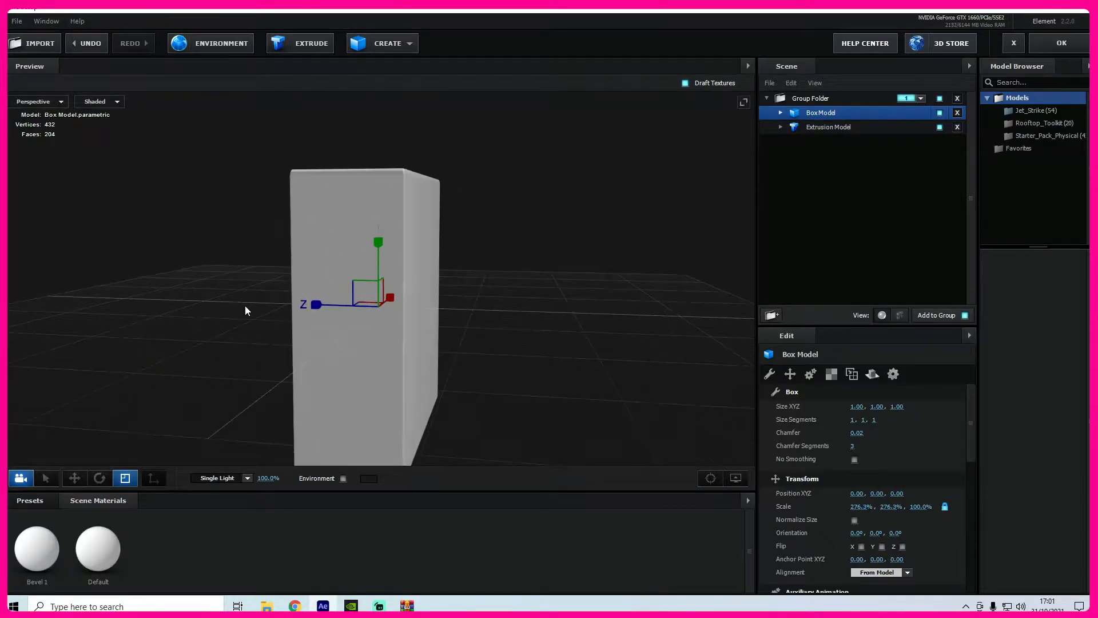
{"action": "left_click", "coordinate": [808, 128]}
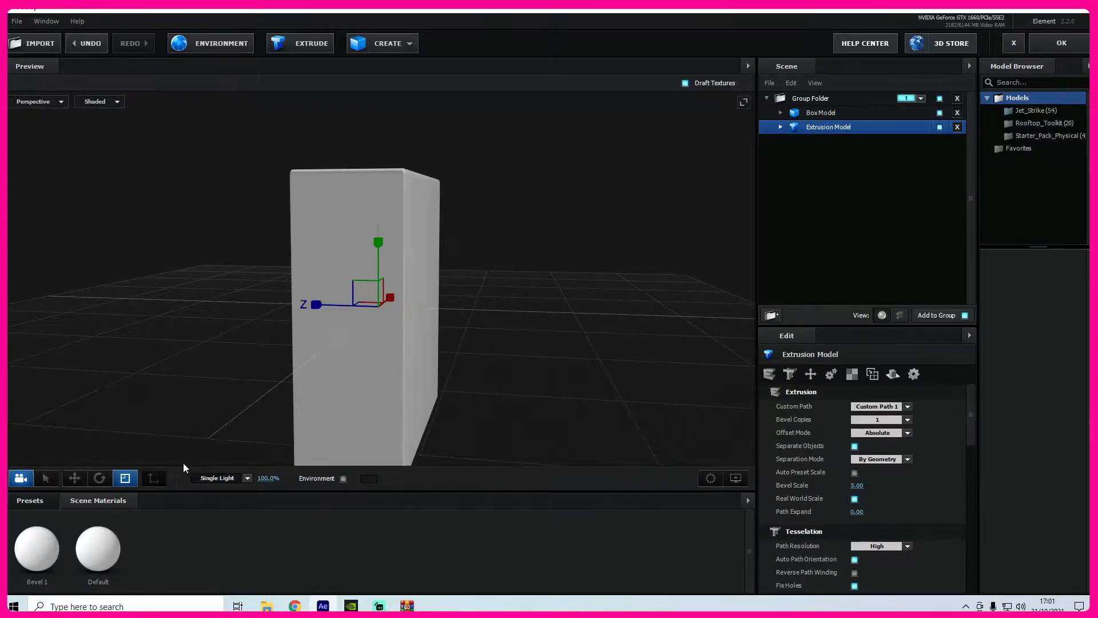
{"action": "left_click", "coordinate": [77, 479]}
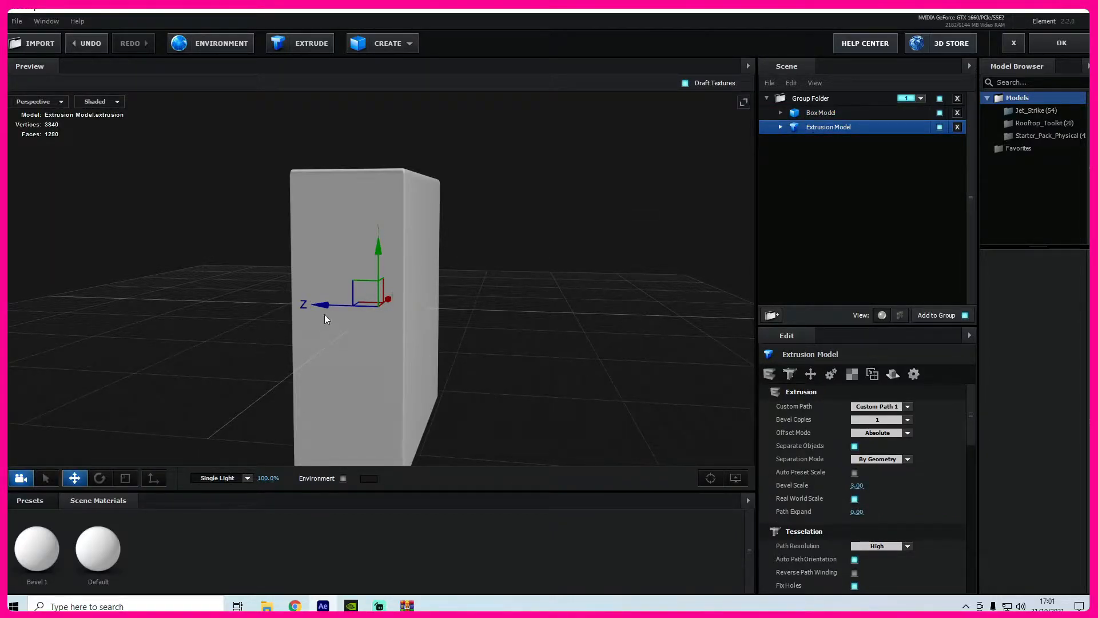
{"action": "left_click_drag", "start_coordinate": [324, 308], "coordinate": [365, 314]}
{"action": "left_click_drag", "start_coordinate": [610, 304], "coordinate": [534, 302]}
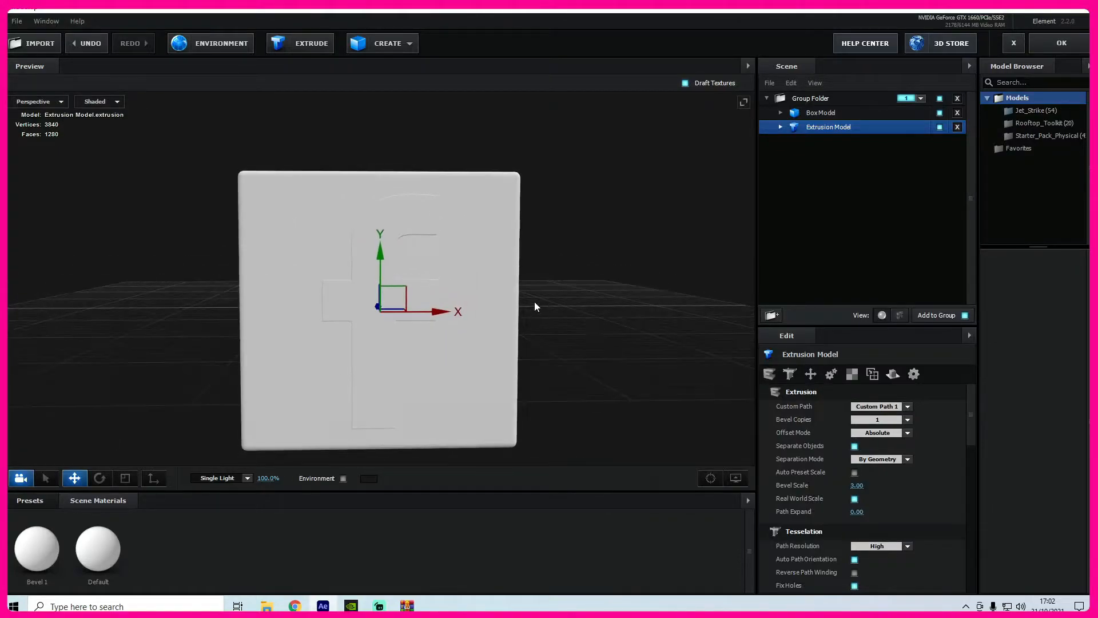
Step: Scale the extruded logo on the front face to 96% in X and Y
{"action": "left_click", "coordinate": [125, 478]}
{"action": "left_click_drag", "start_coordinate": [404, 296], "coordinate": [402, 298]}
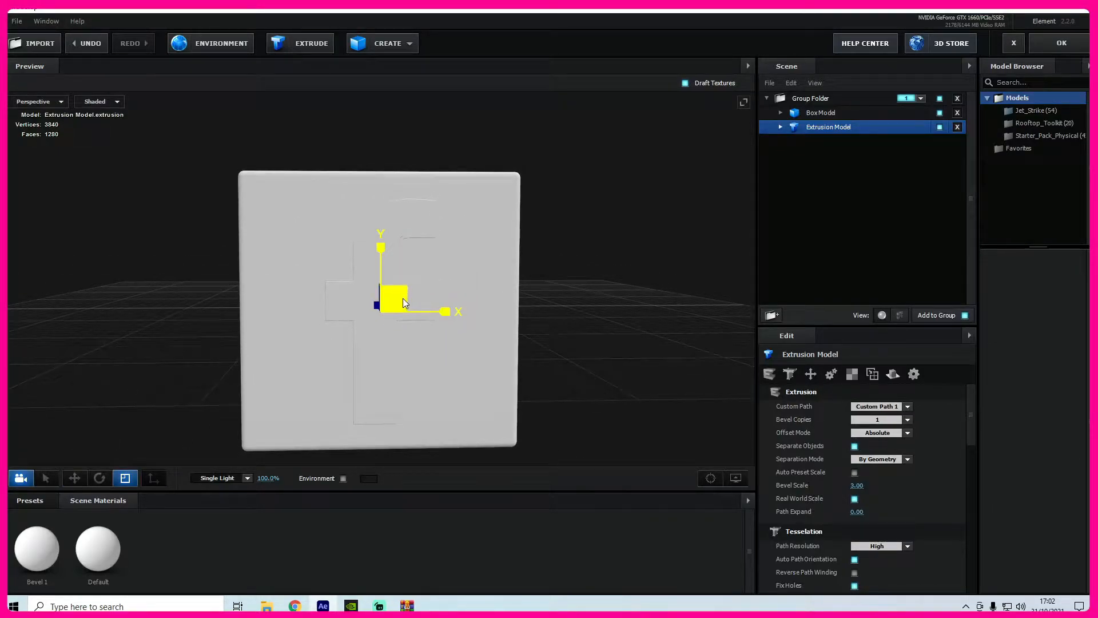
{"action": "mouse_move", "coordinate": [624, 289]}
{"action": "left_mouse_down"}
{"action": "mouse_move", "coordinate": [779, 284]}
{"action": "mouse_move", "coordinate": [612, 295]}
{"action": "mouse_move", "coordinate": [637, 294]}
{"action": "left_mouse_up"}
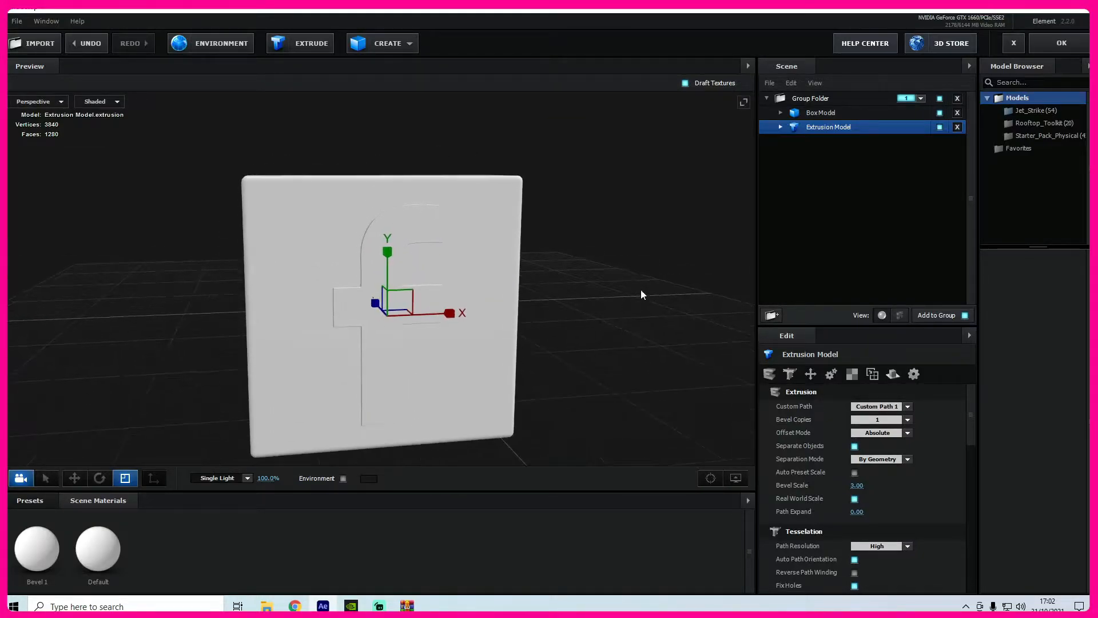
Step: Duplicate the extruded logo and move the copy along Z to about 0.46, slightly out of the box's back face
{"action": "right_click", "coordinate": [811, 129]}
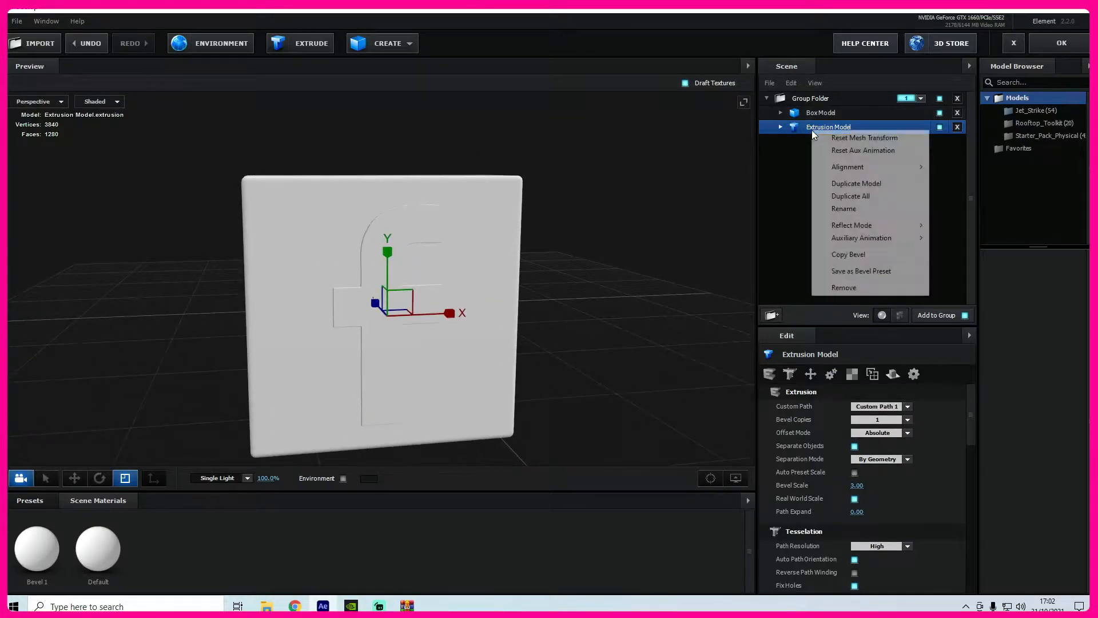
{"action": "left_click", "coordinate": [865, 201]}
{"action": "left_click_drag", "start_coordinate": [737, 289], "coordinate": [705, 324]}
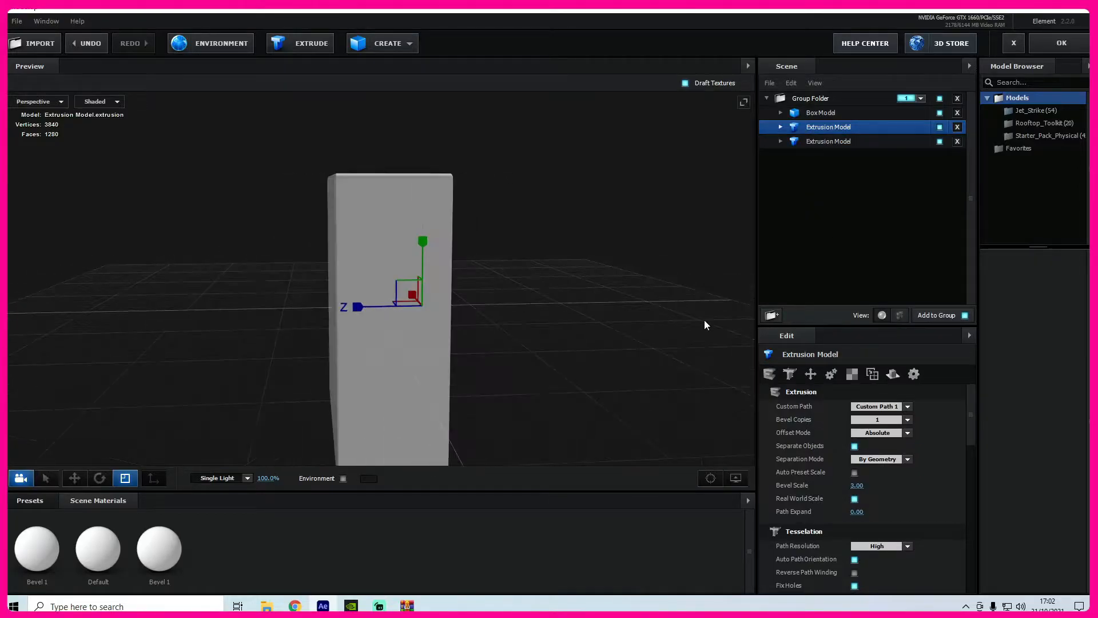
{"action": "left_click", "coordinate": [75, 478]}
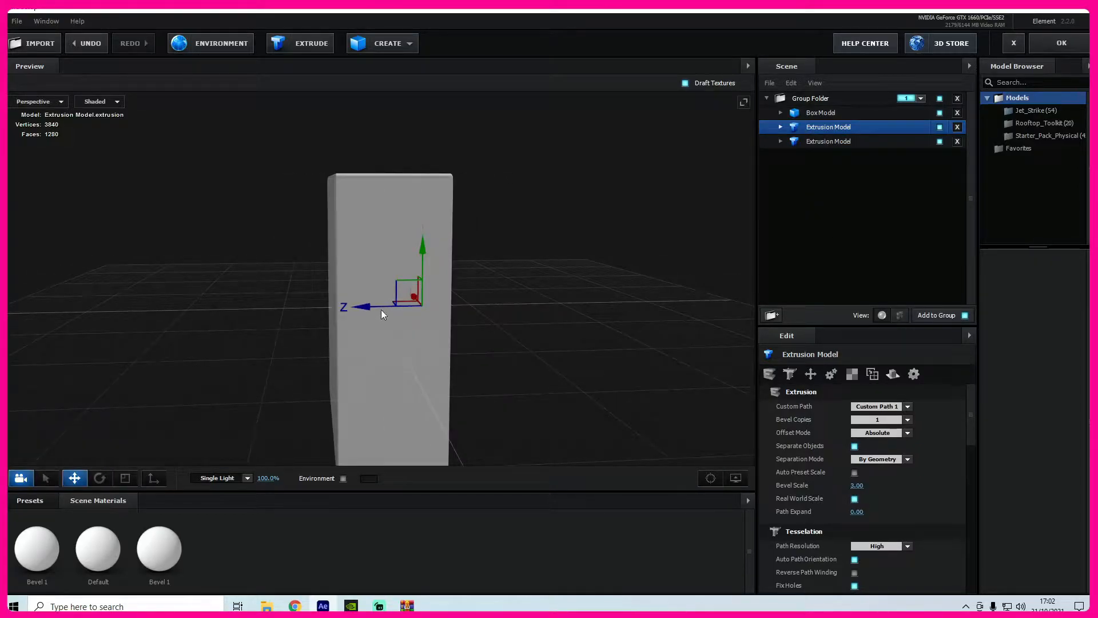
{"action": "mouse_move", "coordinate": [266, 341]}
{"action": "left_mouse_down"}
{"action": "mouse_move", "coordinate": [360, 310]}
{"action": "mouse_move", "coordinate": [275, 327]}
{"action": "left_mouse_up"}
{"action": "left_click_drag", "start_coordinate": [117, 377], "coordinate": [170, 377]}
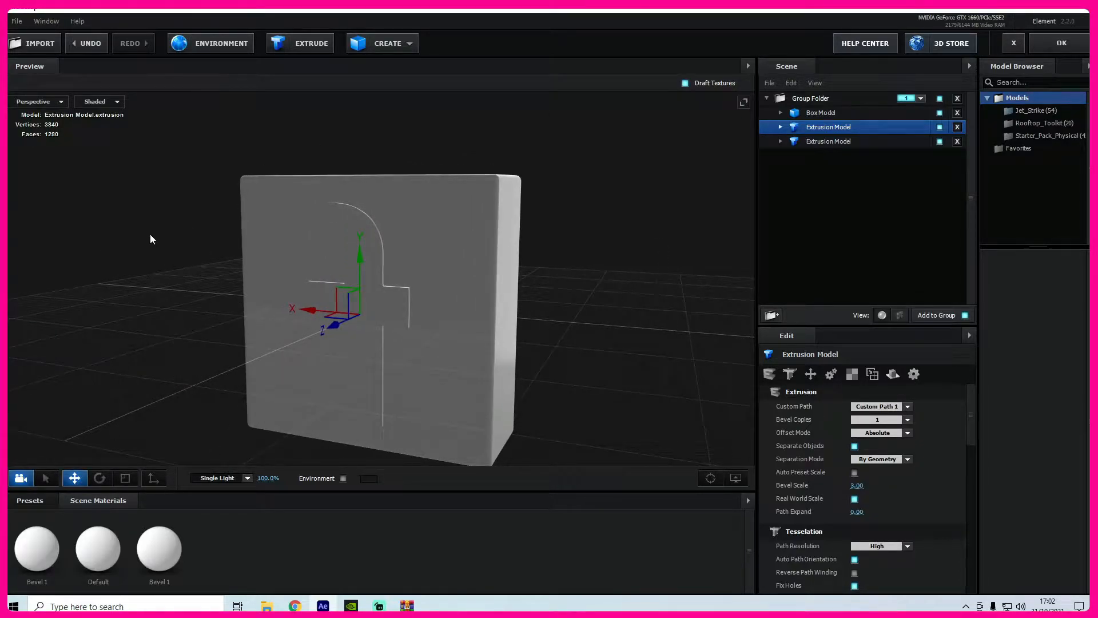
Step: Flip the back logo copy on the X axis
{"action": "scroll", "coordinate": [880, 421], "scroll_direction": "down", "scroll_amount": 5}
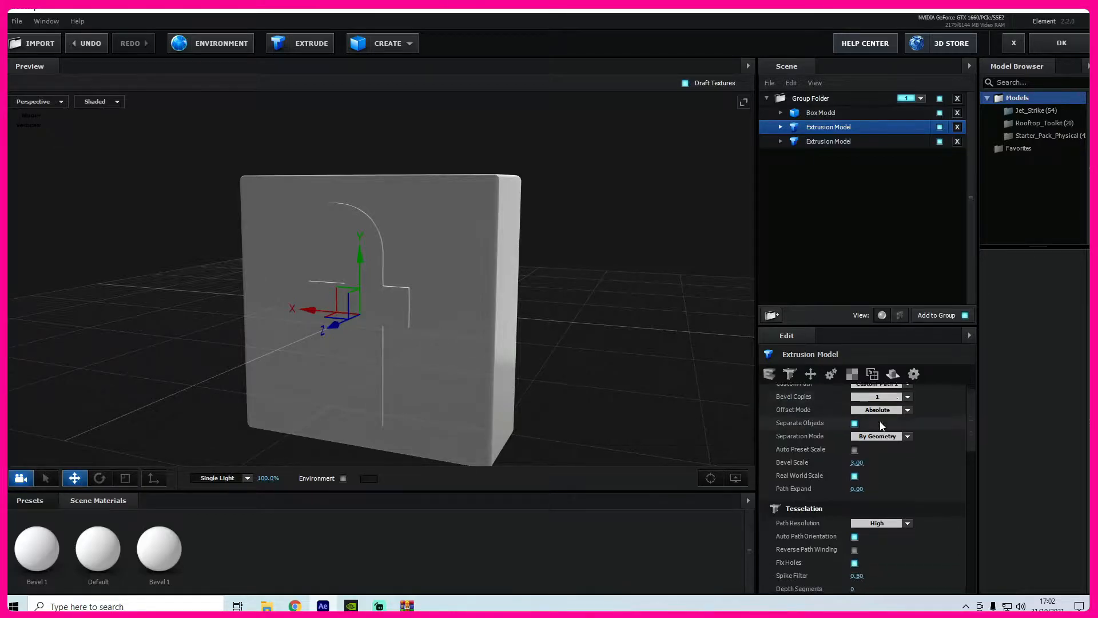
{"action": "scroll", "coordinate": [880, 421], "scroll_direction": "down", "scroll_amount": 1}
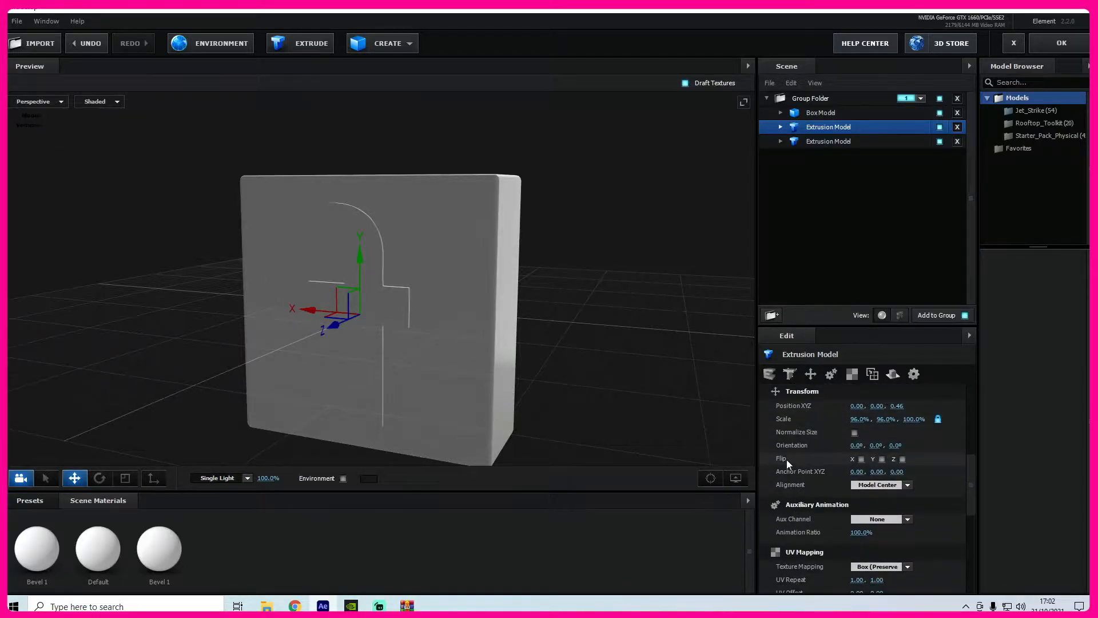
{"action": "left_click", "coordinate": [861, 459]}
{"action": "left_click_drag", "start_coordinate": [649, 289], "coordinate": [506, 303]}
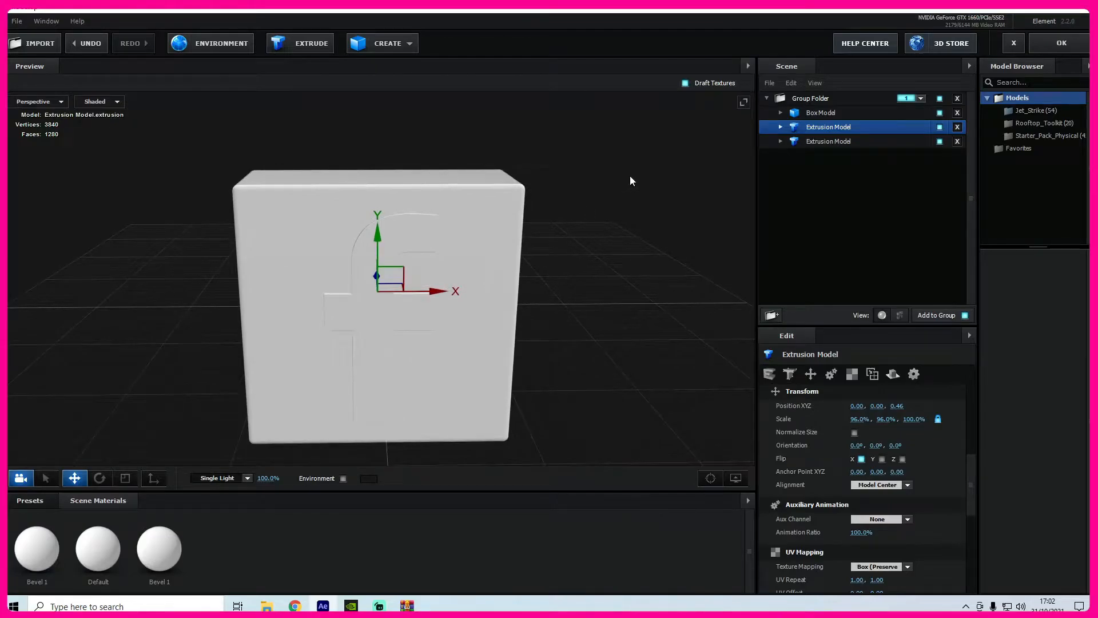
Step: Apply the preset material "facebook bevel" to the box model
{"action": "left_click", "coordinate": [818, 116]}
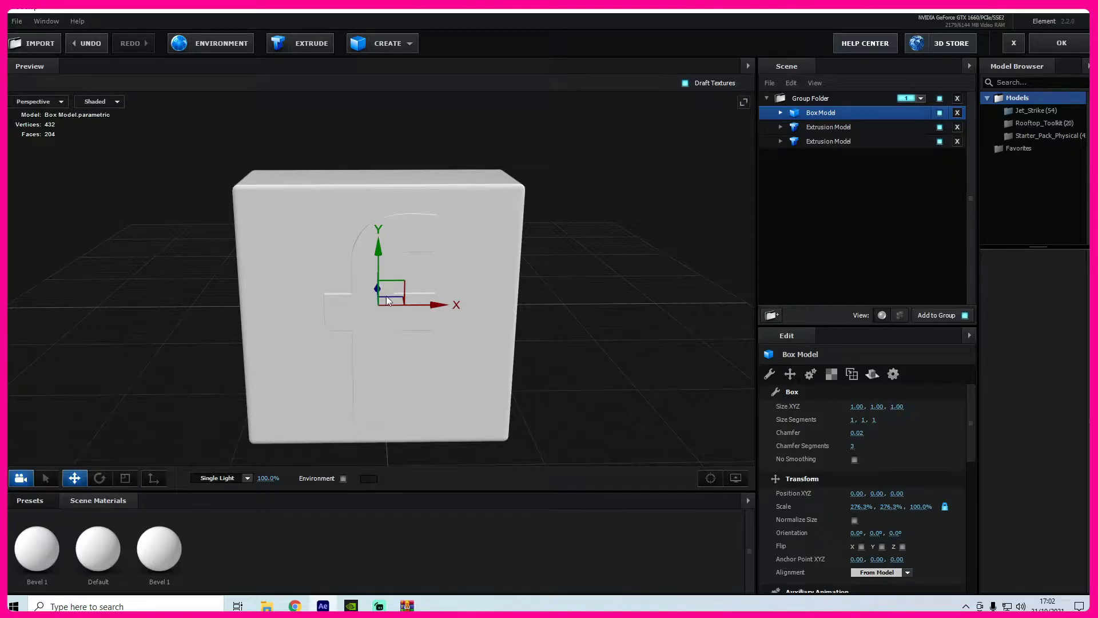
{"action": "left_click", "coordinate": [33, 501]}
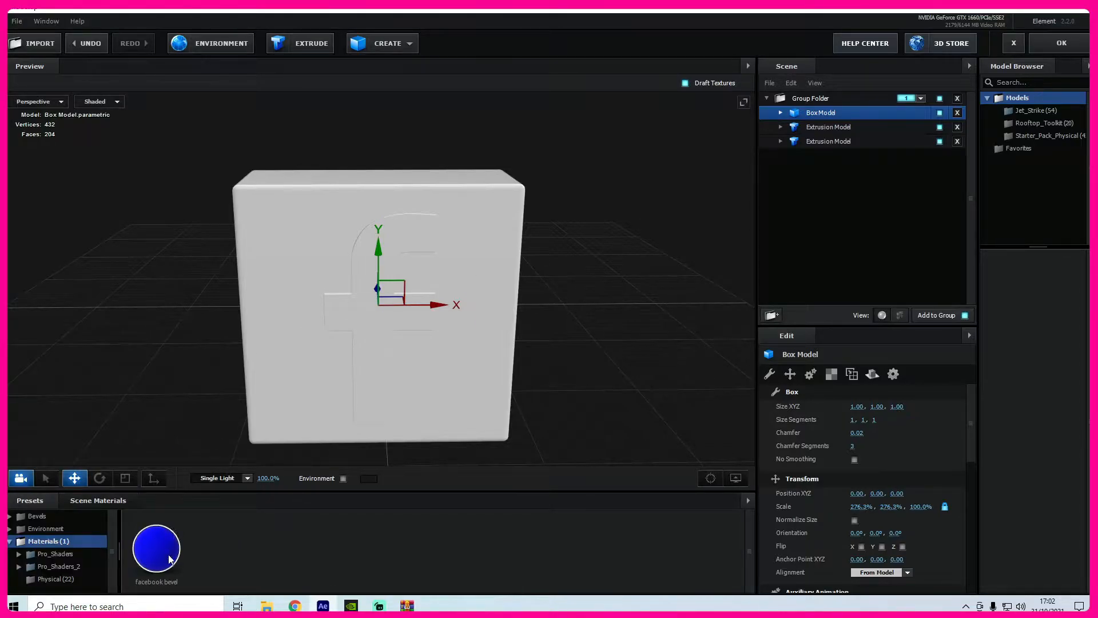
{"action": "left_click_drag", "start_coordinate": [170, 556], "coordinate": [382, 370]}
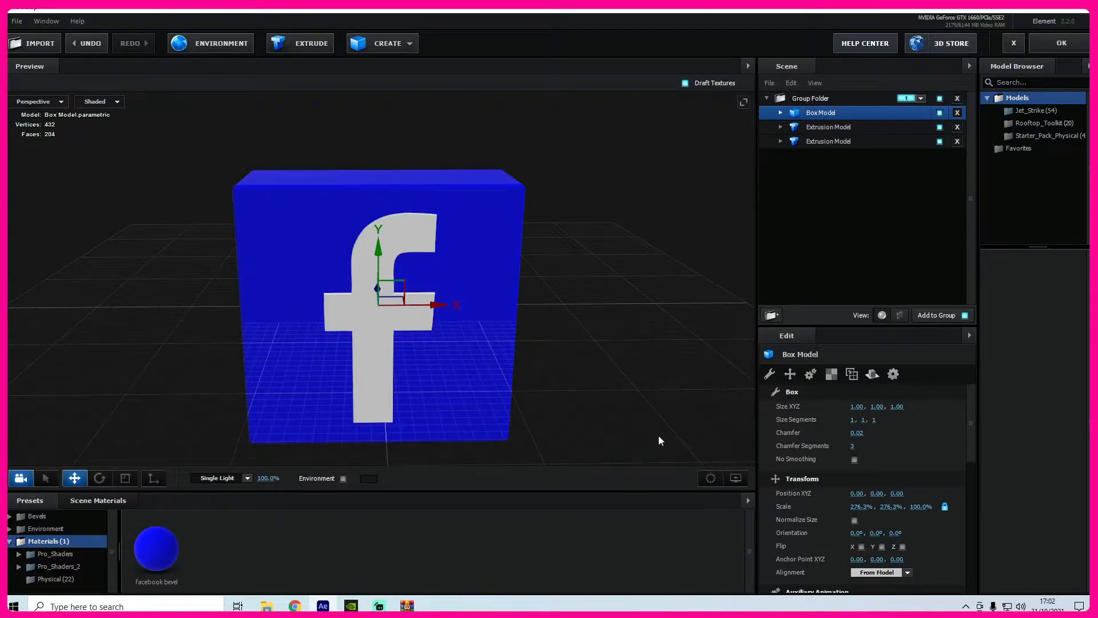
Step: Set the box model's chamfer to 0.10 to round its edges
{"action": "left_click_drag", "start_coordinate": [649, 300], "coordinate": [501, 295]}
{"action": "left_click_drag", "start_coordinate": [547, 231], "coordinate": [717, 297]}
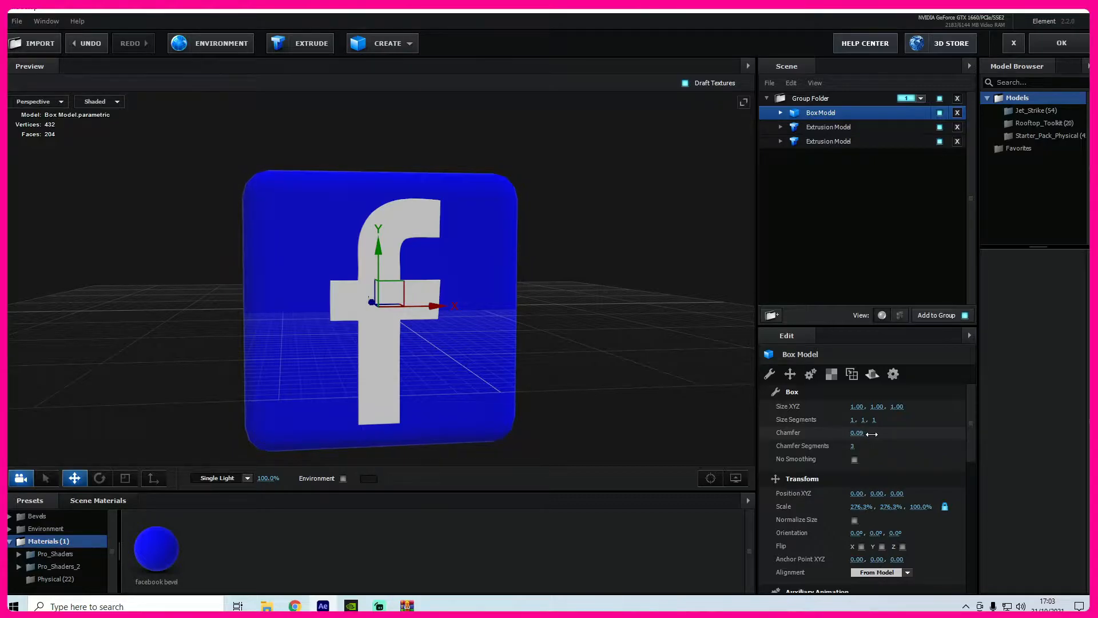
{"action": "mouse_move", "coordinate": [871, 433]}
{"action": "left_mouse_down"}
{"action": "mouse_move", "coordinate": [913, 427]}
{"action": "mouse_move", "coordinate": [869, 429]}
{"action": "left_mouse_up"}
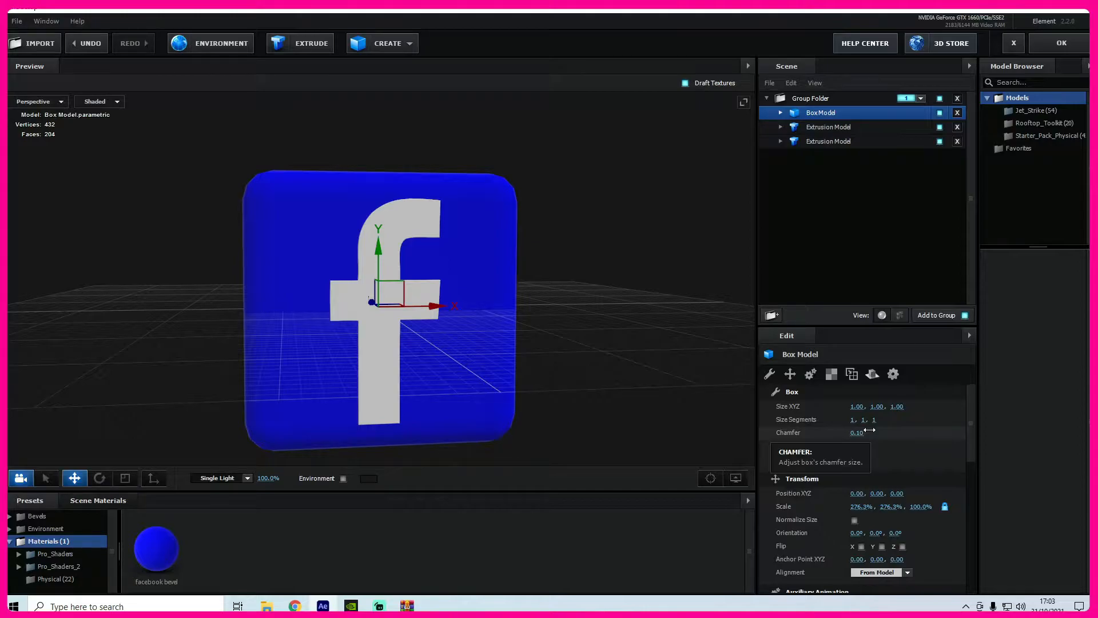
Step: Set the box model's chamfer segments to 20 for smoother rounded edges
{"action": "left_click_drag", "start_coordinate": [850, 445], "coordinate": [901, 446]}
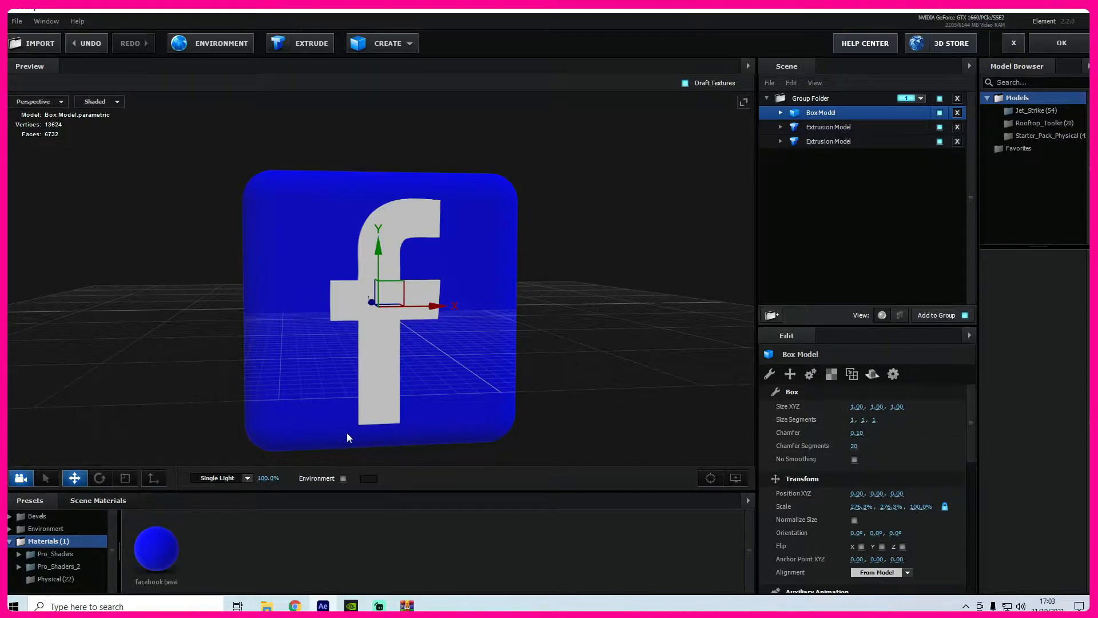
{"action": "mouse_move", "coordinate": [640, 260]}
{"action": "left_mouse_down"}
{"action": "mouse_move", "coordinate": [765, 276]}
{"action": "mouse_move", "coordinate": [578, 262]}
{"action": "mouse_move", "coordinate": [657, 276]}
{"action": "mouse_move", "coordinate": [716, 270]}
{"action": "mouse_move", "coordinate": [622, 270]}
{"action": "mouse_move", "coordinate": [630, 256]}
{"action": "left_mouse_up"}
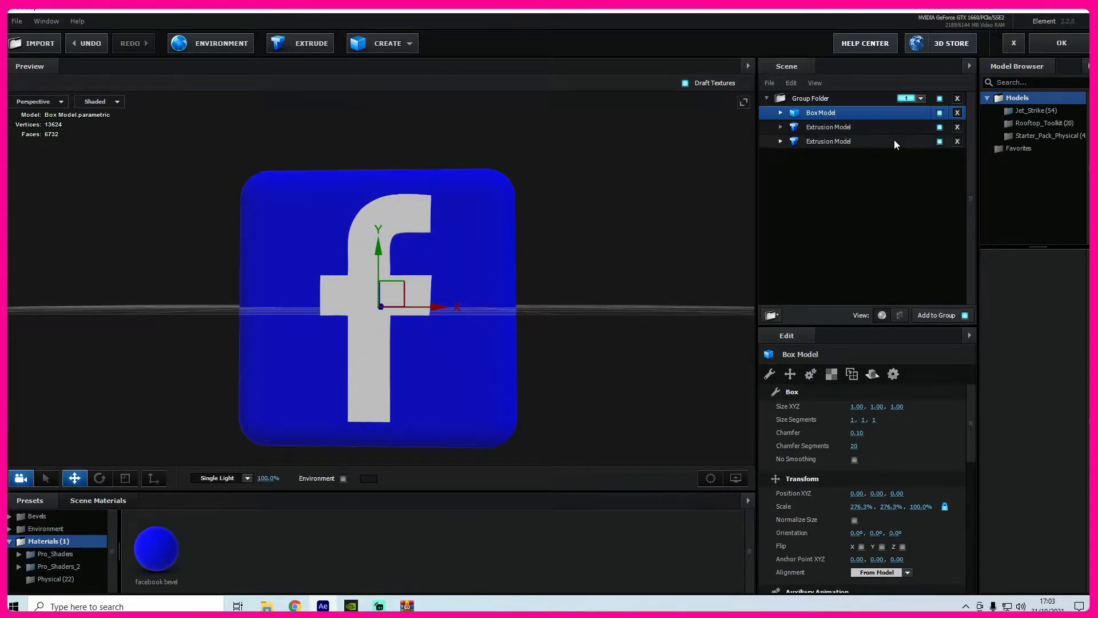
Step: Duplicate the box model and scale the copy to about 285.8% in X and Y and 92.7% in Z
{"action": "right_click", "coordinate": [816, 115]}
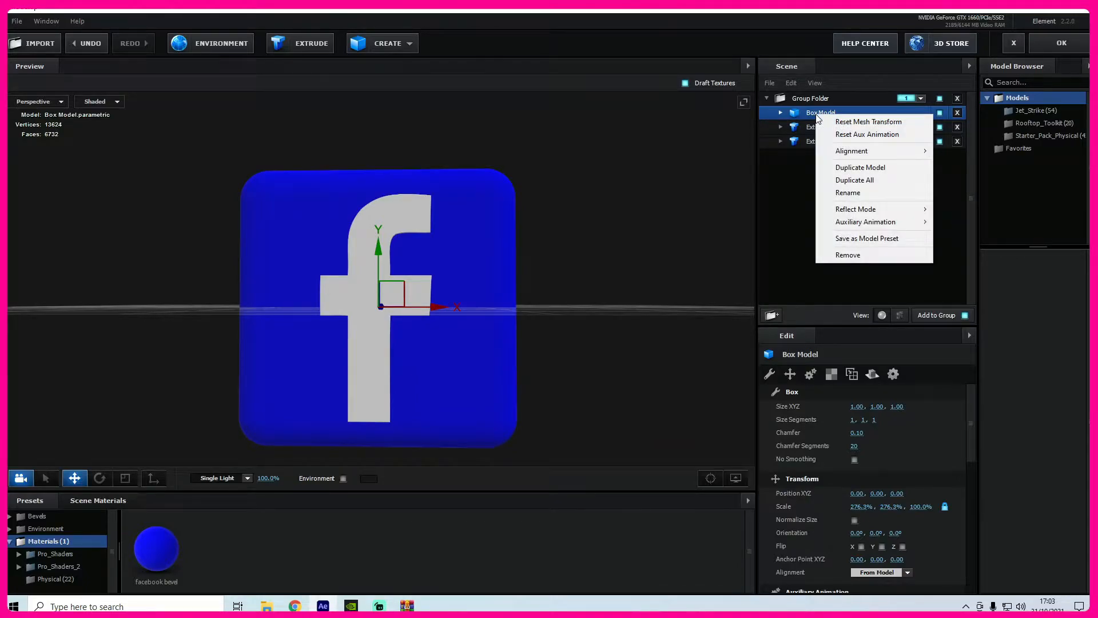
{"action": "left_click", "coordinate": [859, 180]}
{"action": "left_click_drag", "start_coordinate": [622, 223], "coordinate": [647, 253]}
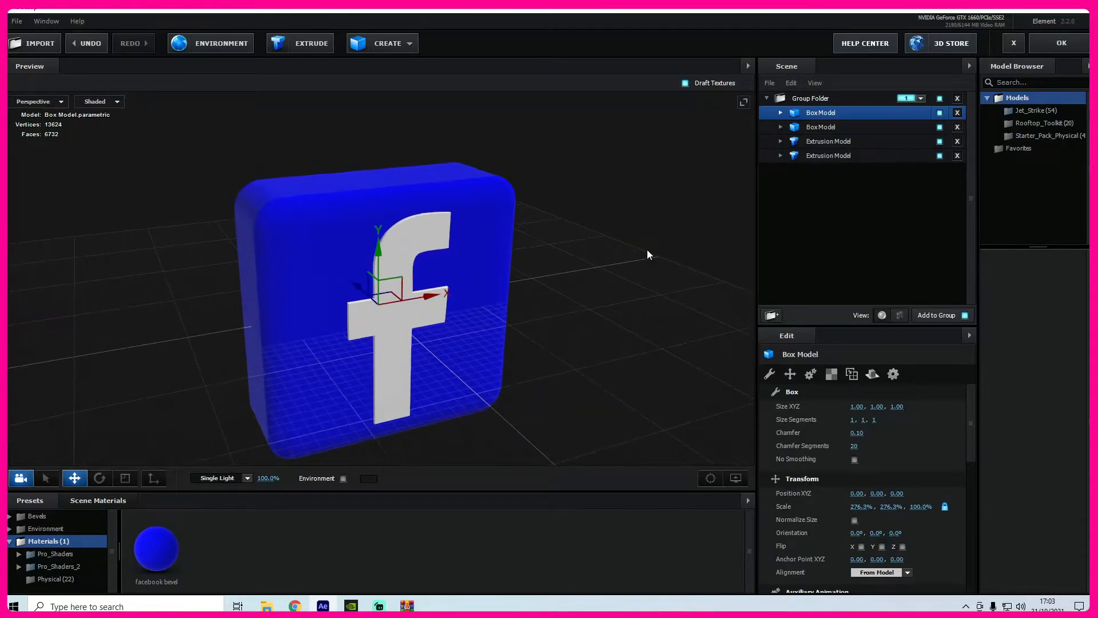
{"action": "left_click", "coordinate": [126, 478]}
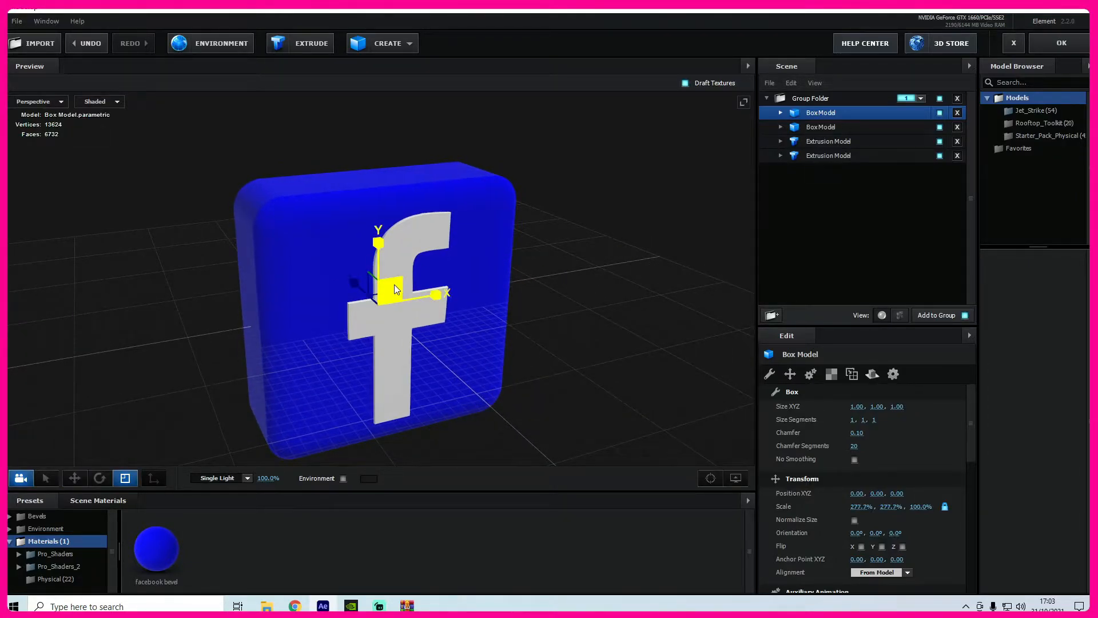
{"action": "left_click_drag", "start_coordinate": [394, 284], "coordinate": [396, 283]}
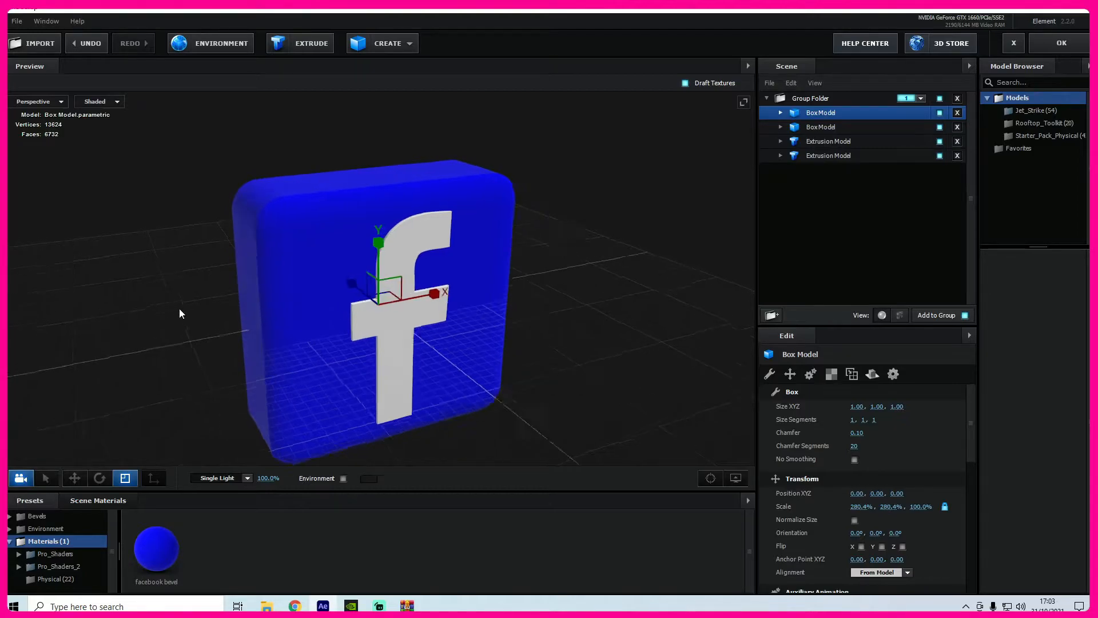
{"action": "left_click_drag", "start_coordinate": [176, 308], "coordinate": [235, 302]}
{"action": "left_click_drag", "start_coordinate": [312, 307], "coordinate": [314, 310]}
{"action": "left_click_drag", "start_coordinate": [527, 293], "coordinate": [472, 288]}
{"action": "left_click_drag", "start_coordinate": [521, 313], "coordinate": [500, 311]}
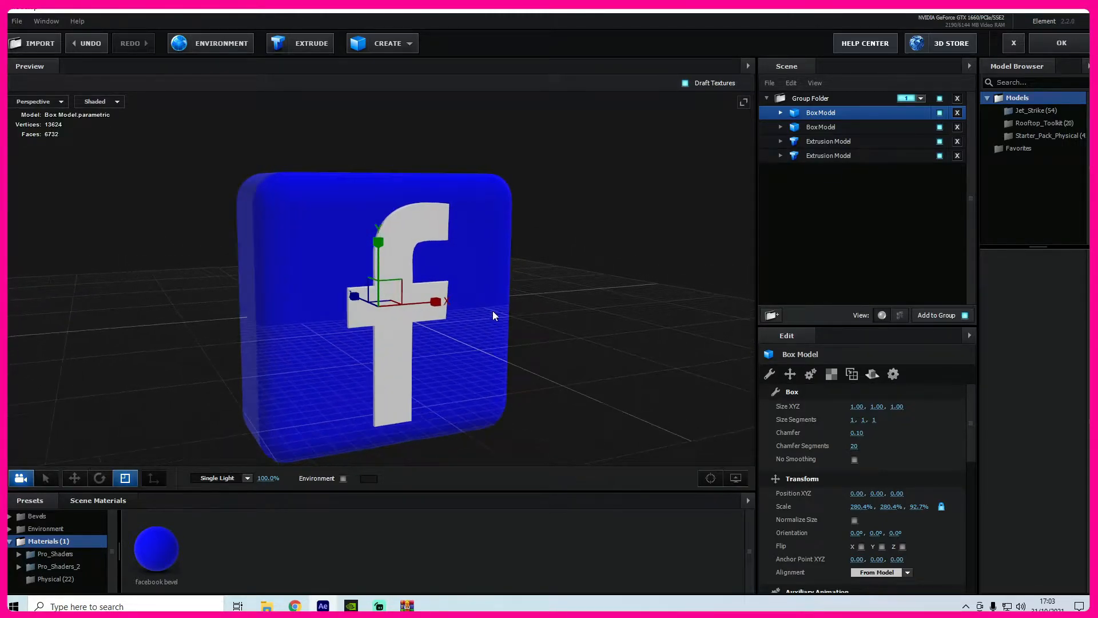
{"action": "left_click_drag", "start_coordinate": [391, 294], "coordinate": [398, 294]}
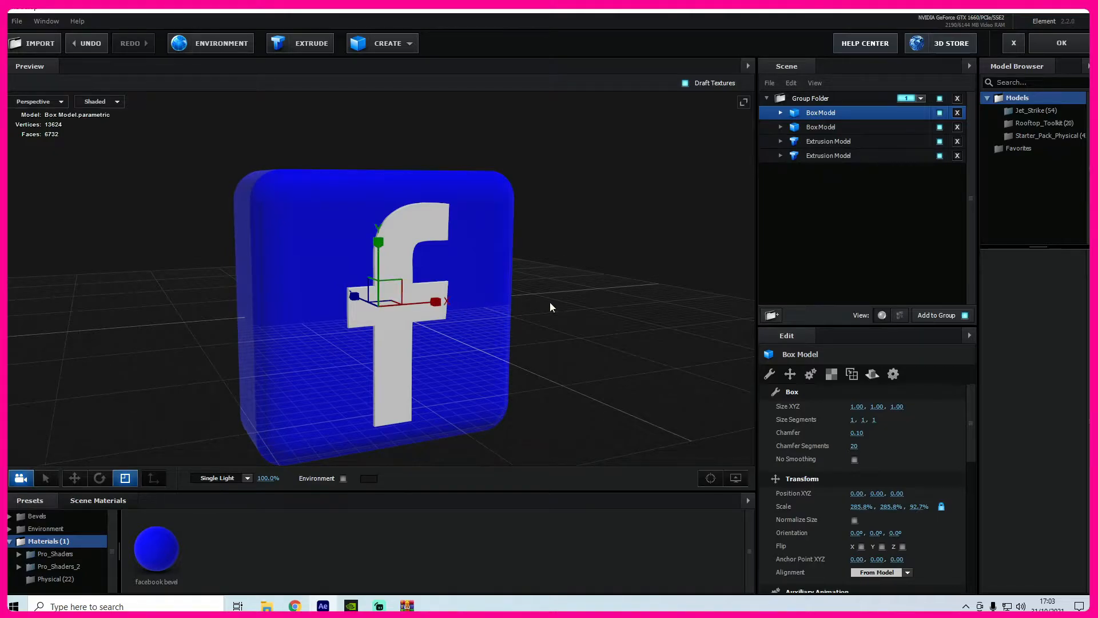
Step: Duplicate the enlarged box again and scale the new copy to about 297.2% in X and Y and 79.3% in Z
{"action": "left_click_drag", "start_coordinate": [569, 297], "coordinate": [554, 300]}
{"action": "left_click_drag", "start_coordinate": [550, 308], "coordinate": [795, 150]}
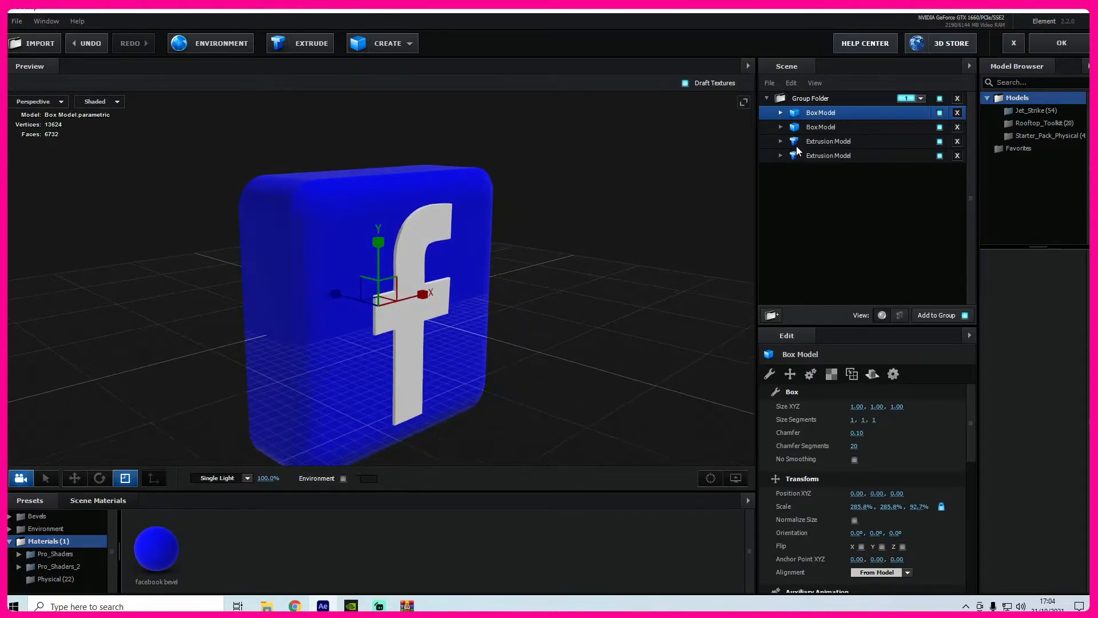
{"action": "right_click", "coordinate": [825, 112]}
{"action": "left_click", "coordinate": [879, 179]}
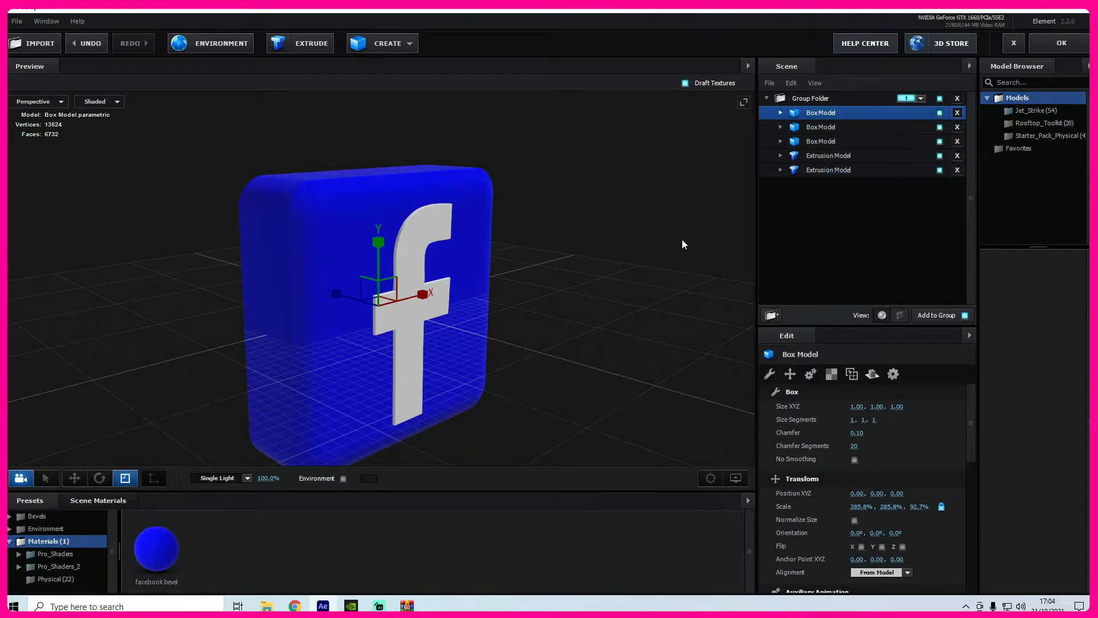
{"action": "left_click_drag", "start_coordinate": [608, 287], "coordinate": [572, 288]}
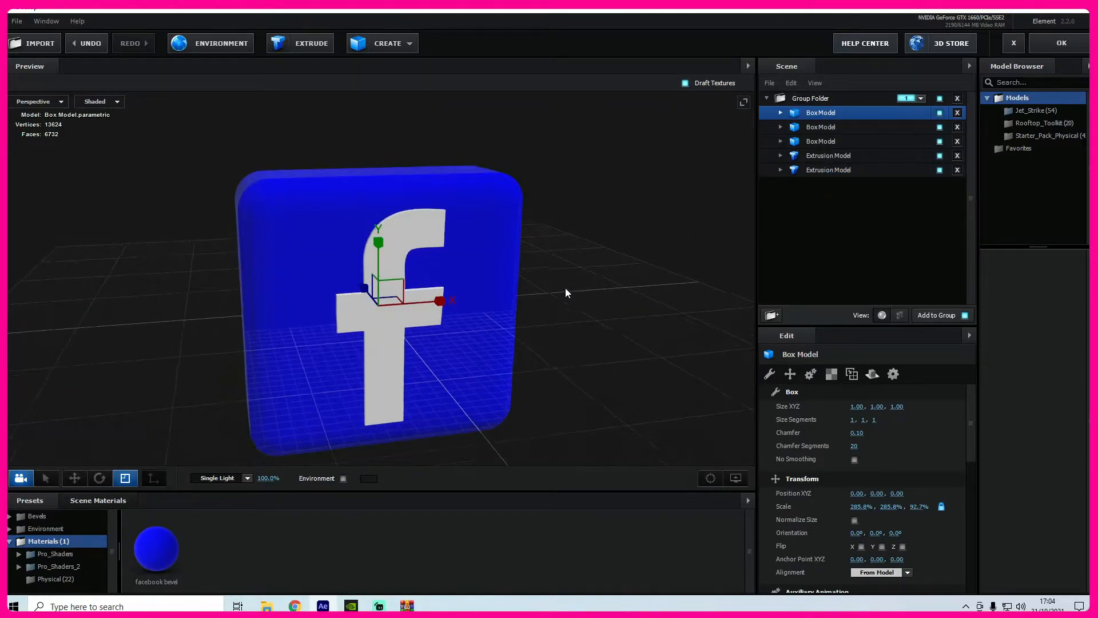
{"action": "left_click_drag", "start_coordinate": [388, 291], "coordinate": [393, 290]}
{"action": "left_click_drag", "start_coordinate": [568, 286], "coordinate": [661, 287]}
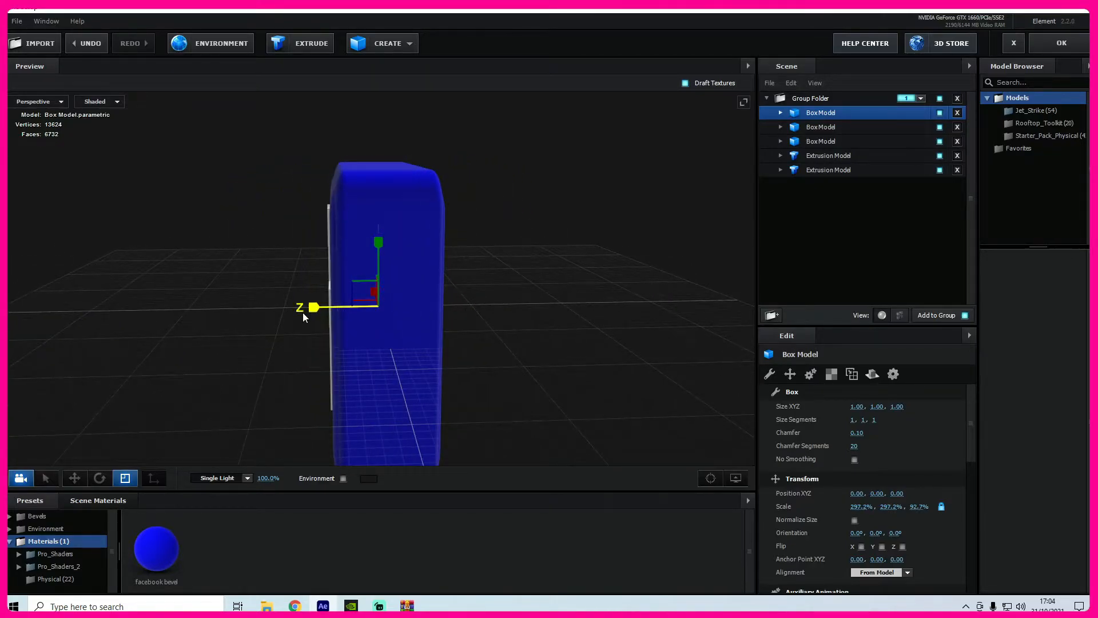
{"action": "left_click_drag", "start_coordinate": [315, 310], "coordinate": [321, 310]}
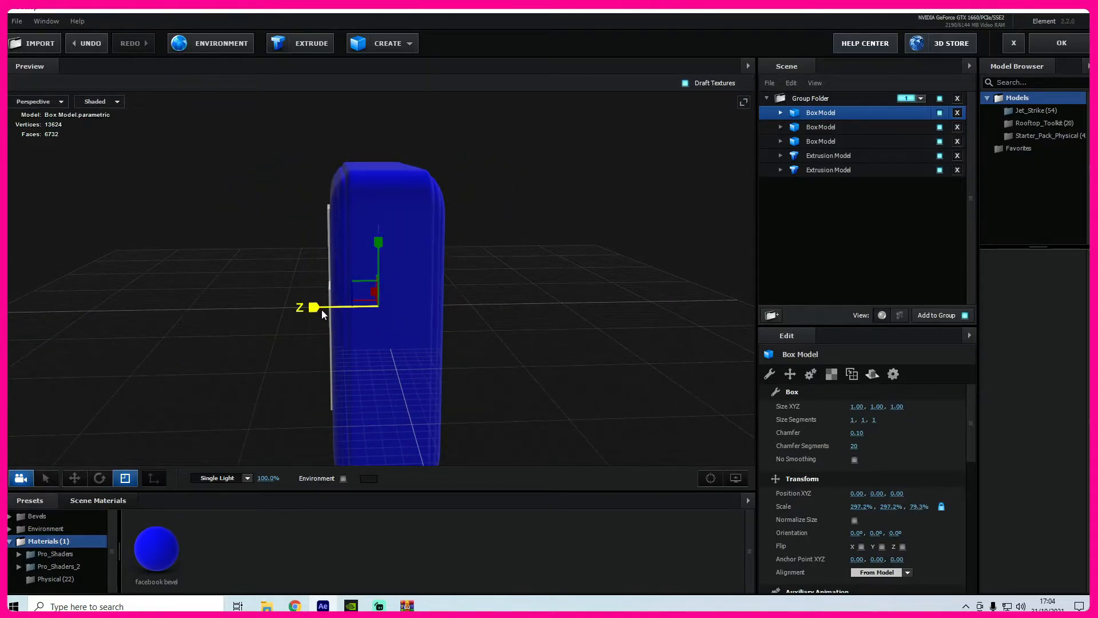
{"action": "left_click_drag", "start_coordinate": [576, 285], "coordinate": [495, 274]}
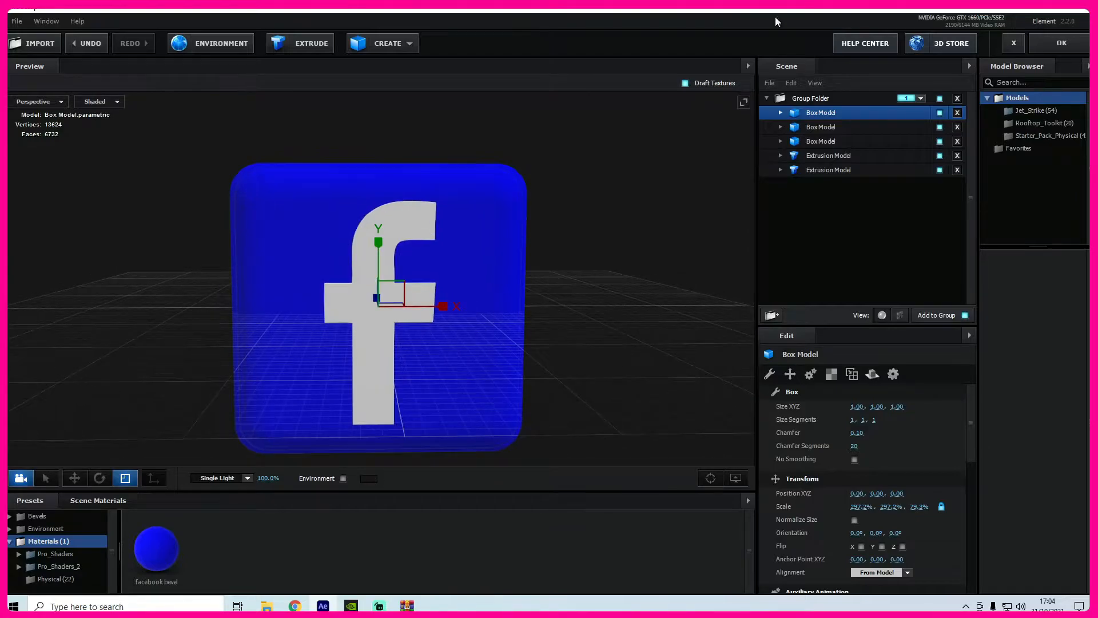
Step: Apply the clean_metal_clean_01 material from the Pro_Shaders_2 Metal presets to the second box model, replacing its facebook bevel material
{"action": "left_click", "coordinate": [842, 127]}
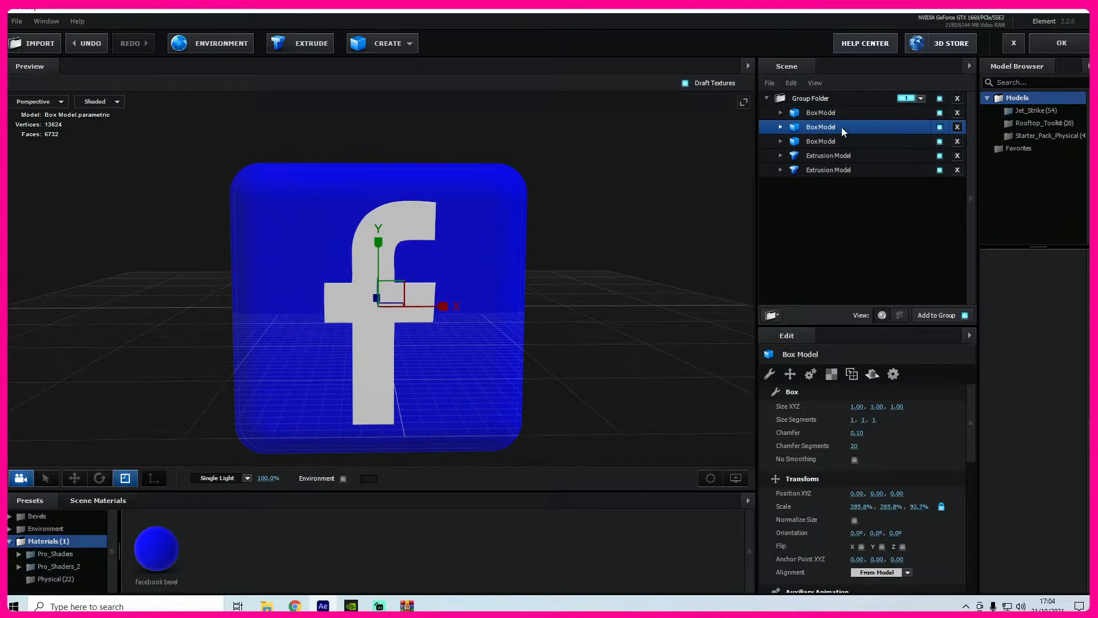
{"action": "left_click", "coordinate": [781, 127]}
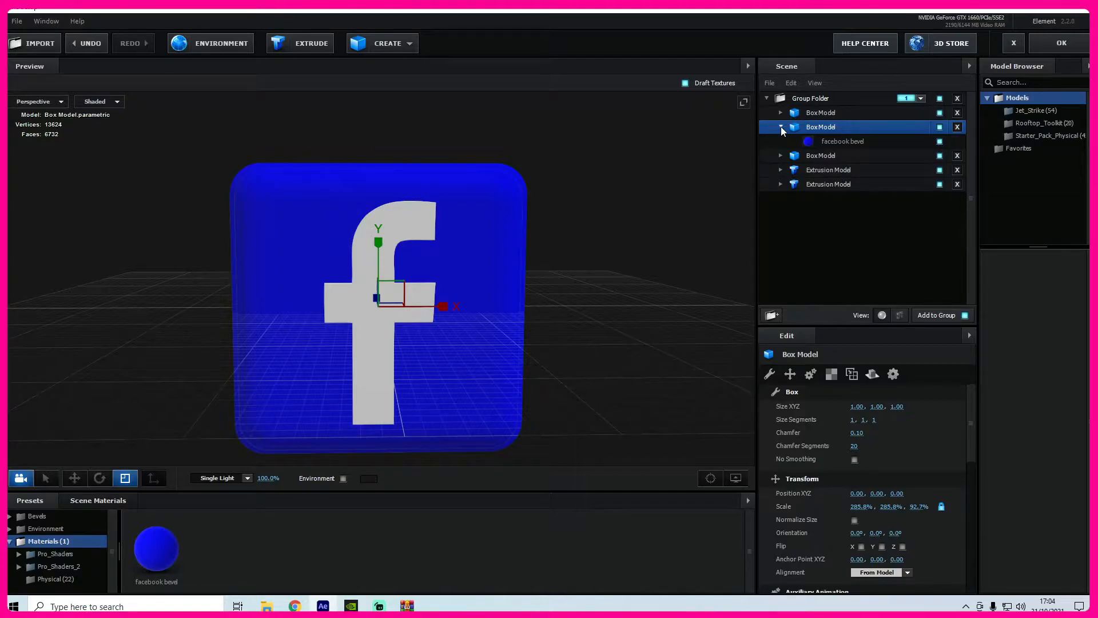
{"action": "left_click", "coordinate": [833, 142]}
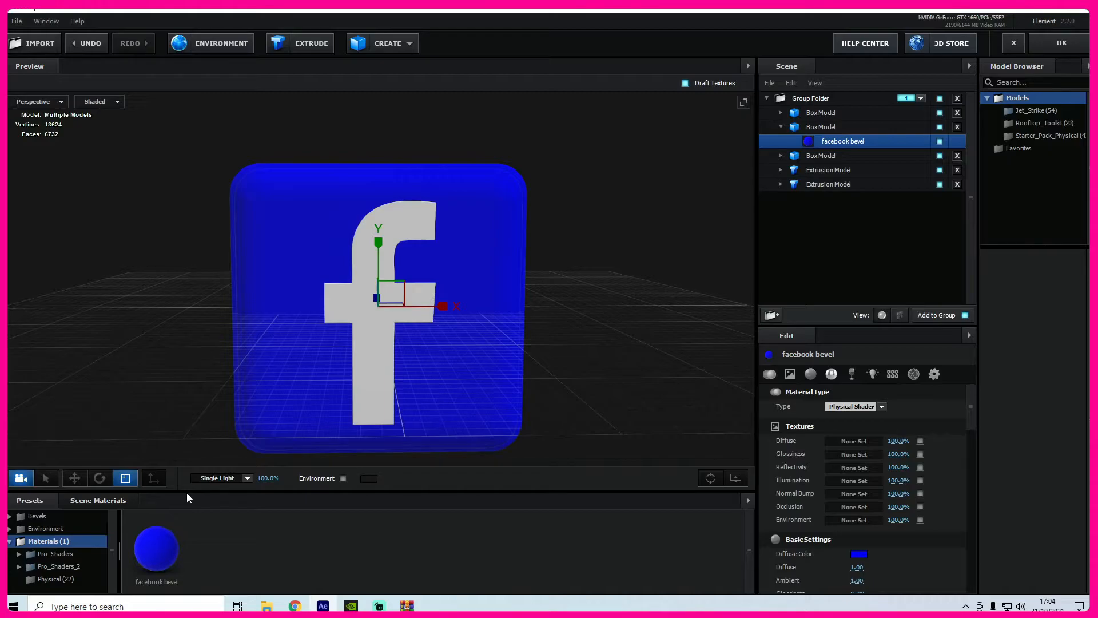
{"action": "left_click_drag", "start_coordinate": [189, 491], "coordinate": [140, 431]}
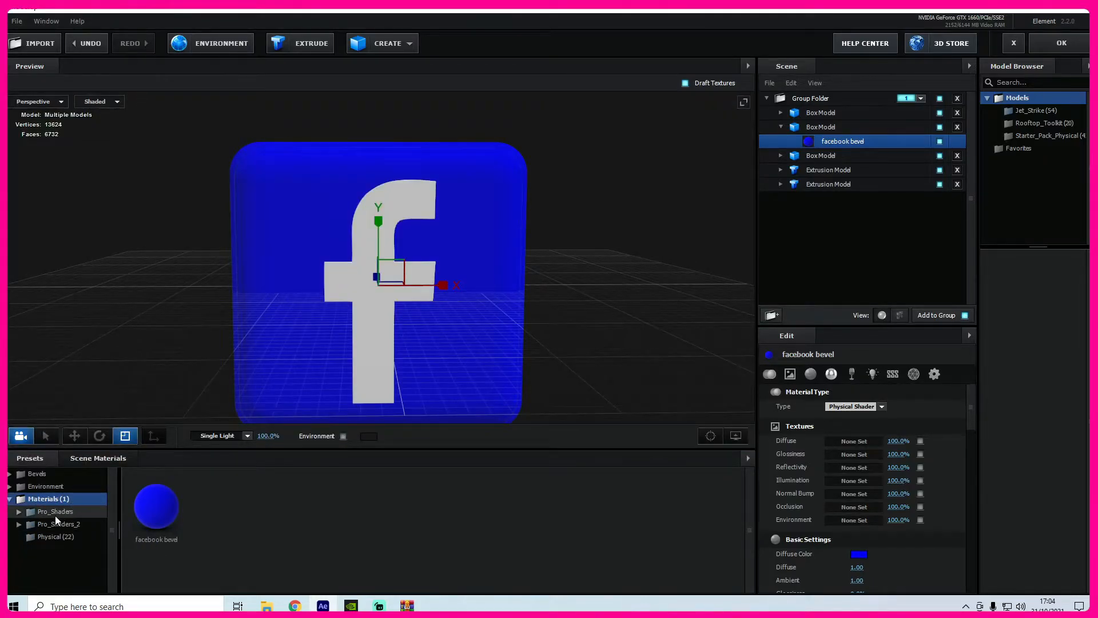
{"action": "double_click", "coordinate": [54, 525]}
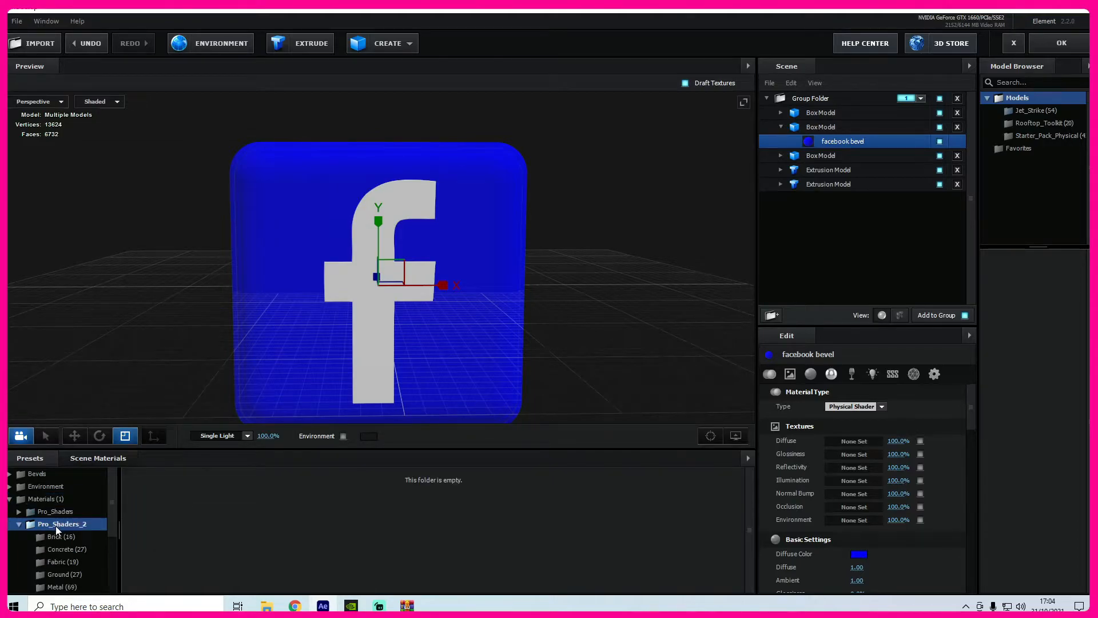
{"action": "scroll", "coordinate": [113, 500], "scroll_direction": "down", "scroll_amount": 1}
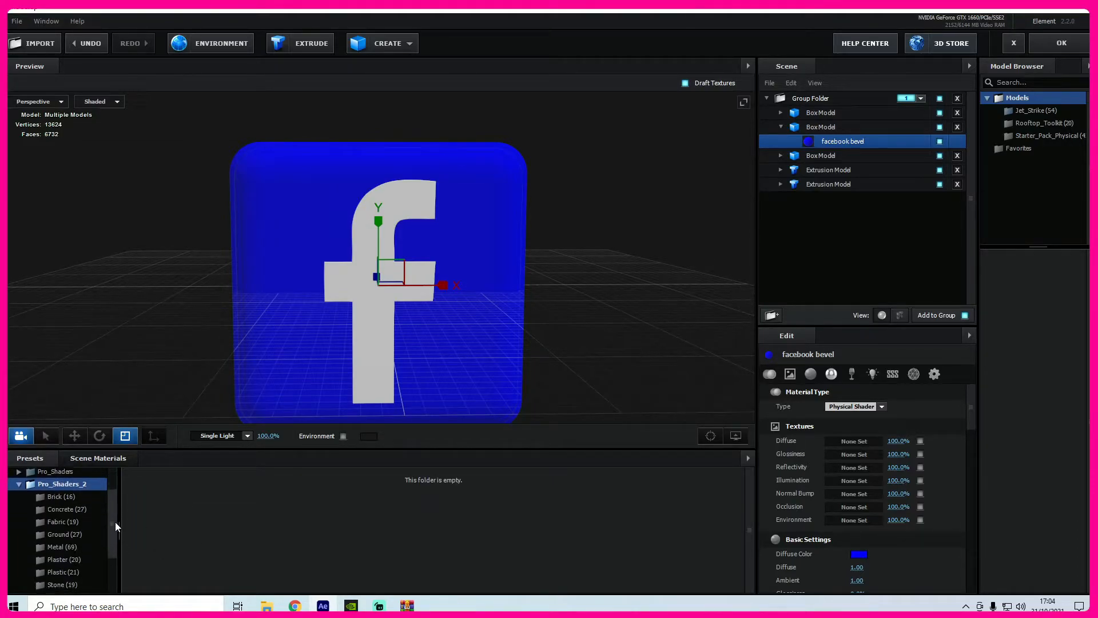
{"action": "left_click", "coordinate": [59, 547]}
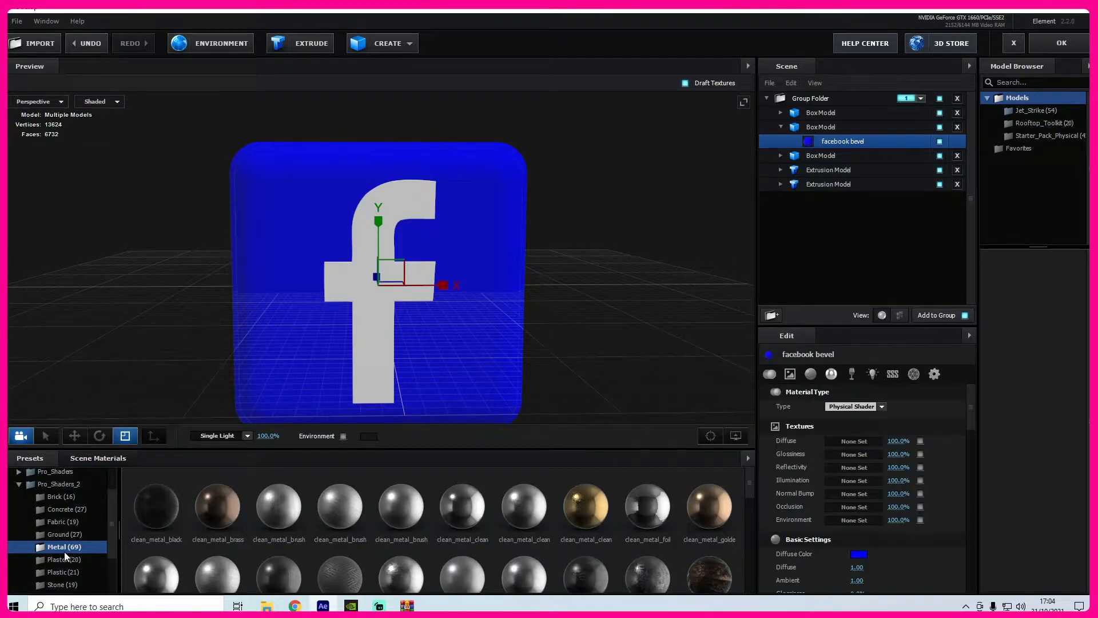
{"action": "left_click_drag", "start_coordinate": [469, 508], "coordinate": [868, 143]}
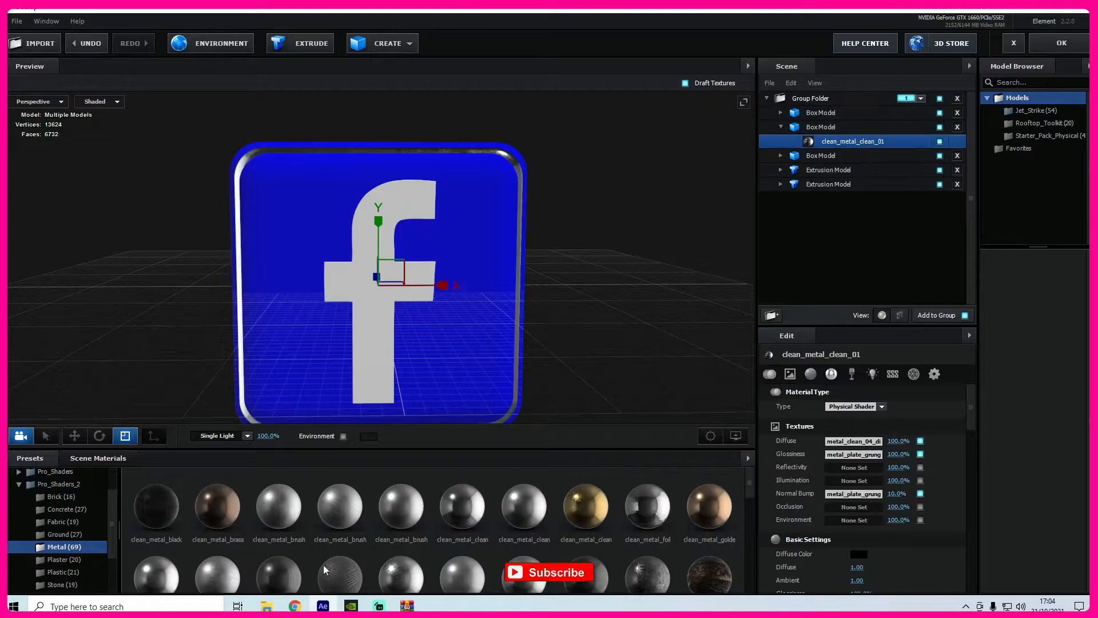
Step: Set the outermost box's Z scale to about 86.4% and apply the same clean metal preset to it
{"action": "left_click_drag", "start_coordinate": [615, 414], "coordinate": [490, 390]}
{"action": "left_click", "coordinate": [823, 112]}
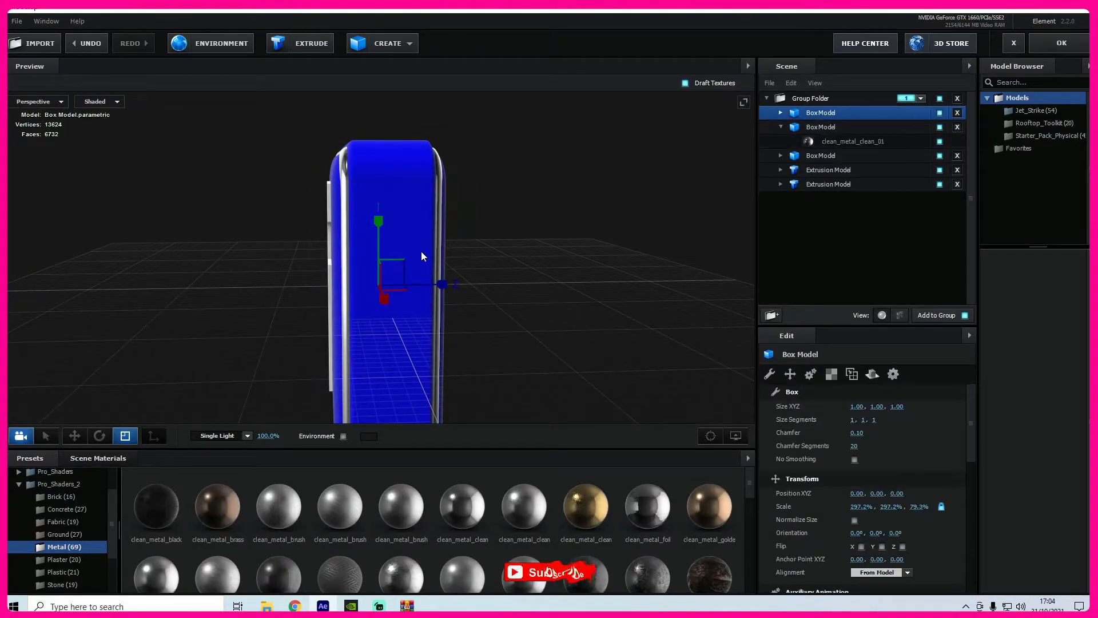
{"action": "left_click_drag", "start_coordinate": [441, 285], "coordinate": [435, 288]}
{"action": "mouse_move", "coordinate": [512, 287]}
{"action": "left_mouse_down"}
{"action": "mouse_move", "coordinate": [684, 289]}
{"action": "mouse_move", "coordinate": [633, 298]}
{"action": "mouse_move", "coordinate": [504, 285]}
{"action": "mouse_move", "coordinate": [577, 295]}
{"action": "mouse_move", "coordinate": [669, 274]}
{"action": "mouse_move", "coordinate": [659, 289]}
{"action": "mouse_move", "coordinate": [681, 302]}
{"action": "mouse_move", "coordinate": [683, 292]}
{"action": "mouse_move", "coordinate": [317, 283]}
{"action": "mouse_move", "coordinate": [541, 290]}
{"action": "mouse_move", "coordinate": [519, 292]}
{"action": "left_mouse_up"}
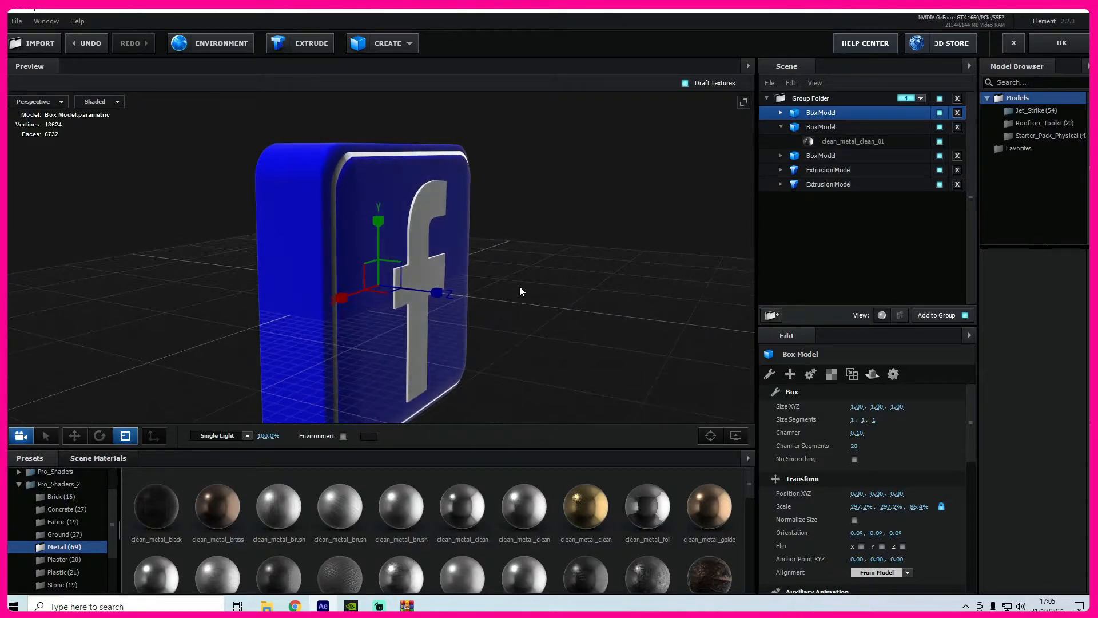
{"action": "left_click_drag", "start_coordinate": [452, 502], "coordinate": [805, 118]}
{"action": "left_click_drag", "start_coordinate": [623, 362], "coordinate": [715, 304]}
Step: Duplicate the outermost metal box and scale the copy to about 304.4% in X and Y
{"action": "right_click", "coordinate": [822, 114]}
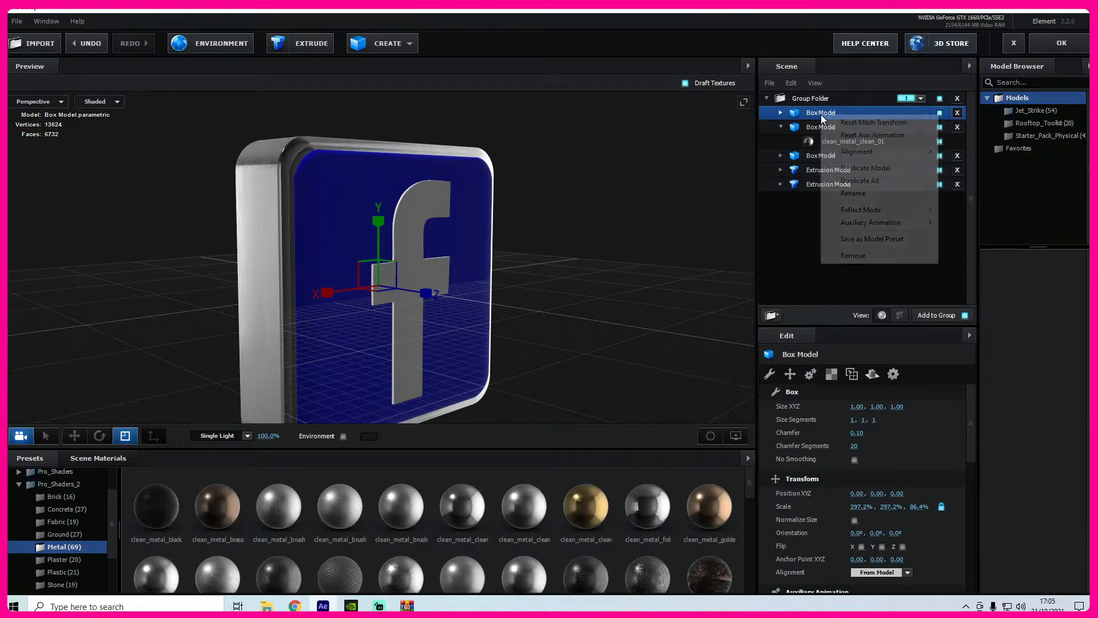
{"action": "left_click", "coordinate": [873, 184]}
{"action": "left_click_drag", "start_coordinate": [663, 296], "coordinate": [642, 320]}
{"action": "left_click_drag", "start_coordinate": [388, 270], "coordinate": [393, 269]}
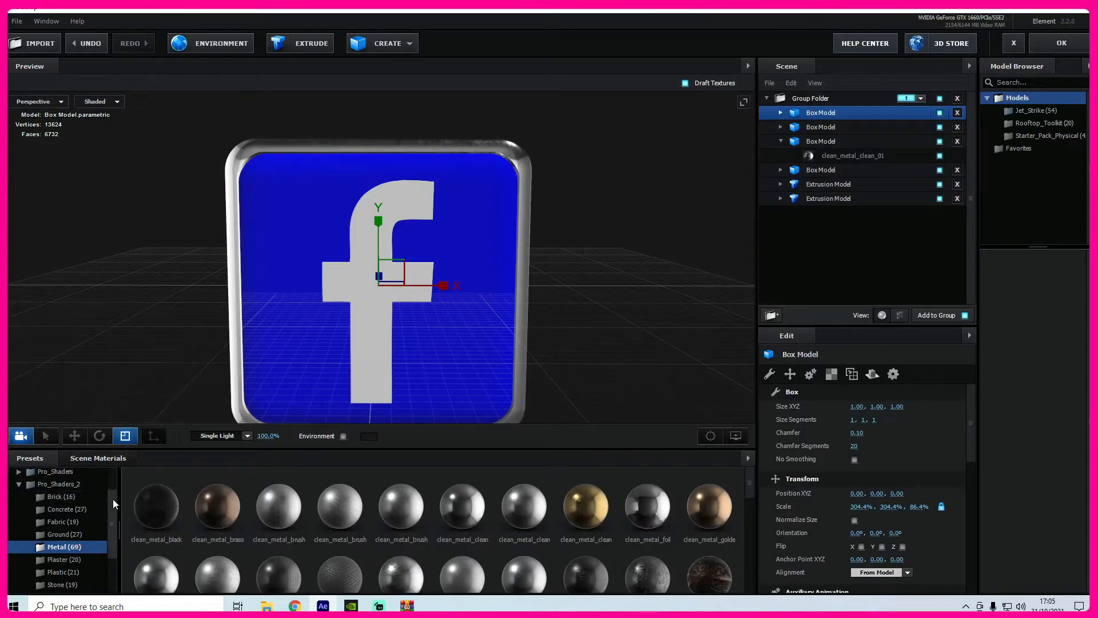
Step: Apply the facebook bevel material to the newest box copy and reduce its Z scale to about 75.4%
{"action": "left_click_drag", "start_coordinate": [112, 498], "coordinate": [111, 474]}
{"action": "left_click", "coordinate": [34, 498]}
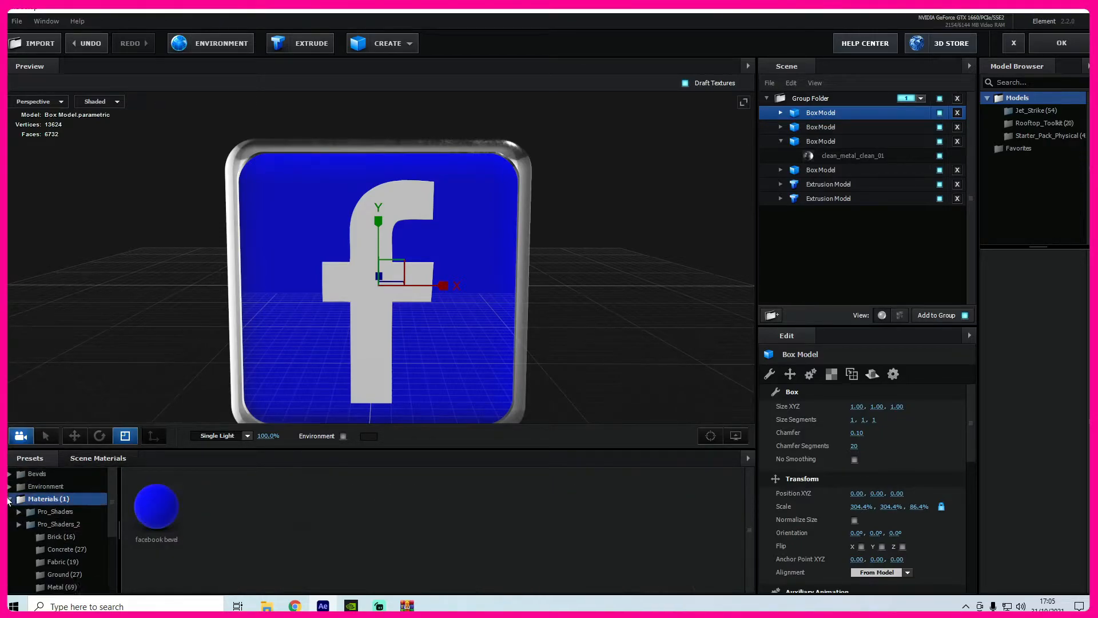
{"action": "left_click_drag", "start_coordinate": [150, 508], "coordinate": [825, 118]}
{"action": "left_click_drag", "start_coordinate": [652, 285], "coordinate": [730, 295]}
{"action": "left_click_drag", "start_coordinate": [313, 285], "coordinate": [322, 287]}
{"action": "left_click_drag", "start_coordinate": [539, 265], "coordinate": [303, 259]}
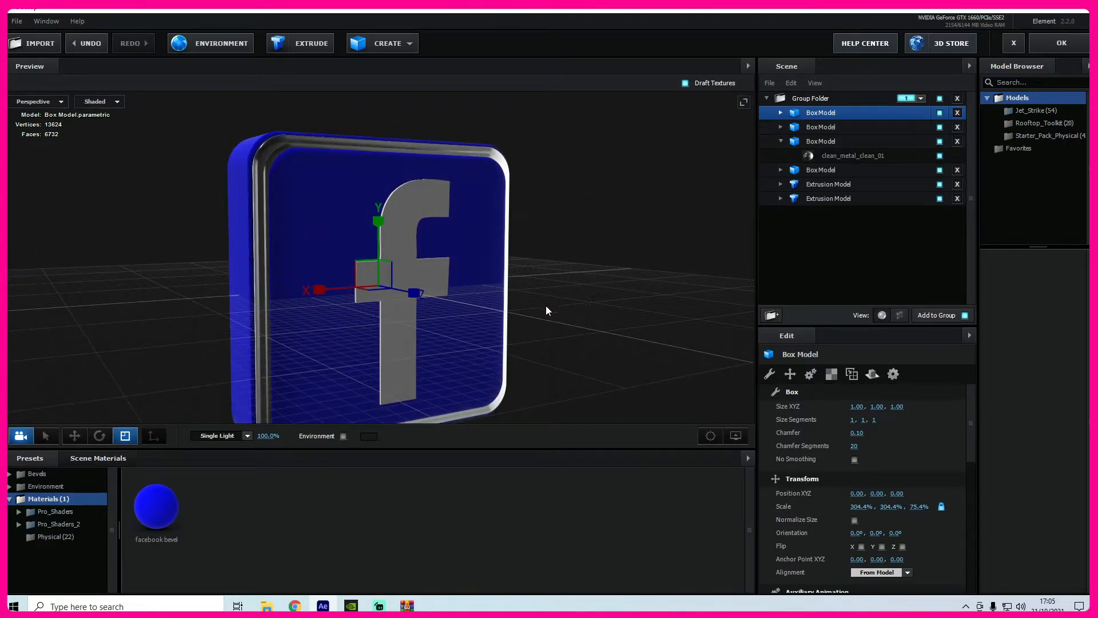
Step: Switch the preview lighting to 100 Ambient and inspect the icon from the side
{"action": "left_click", "coordinate": [247, 436]}
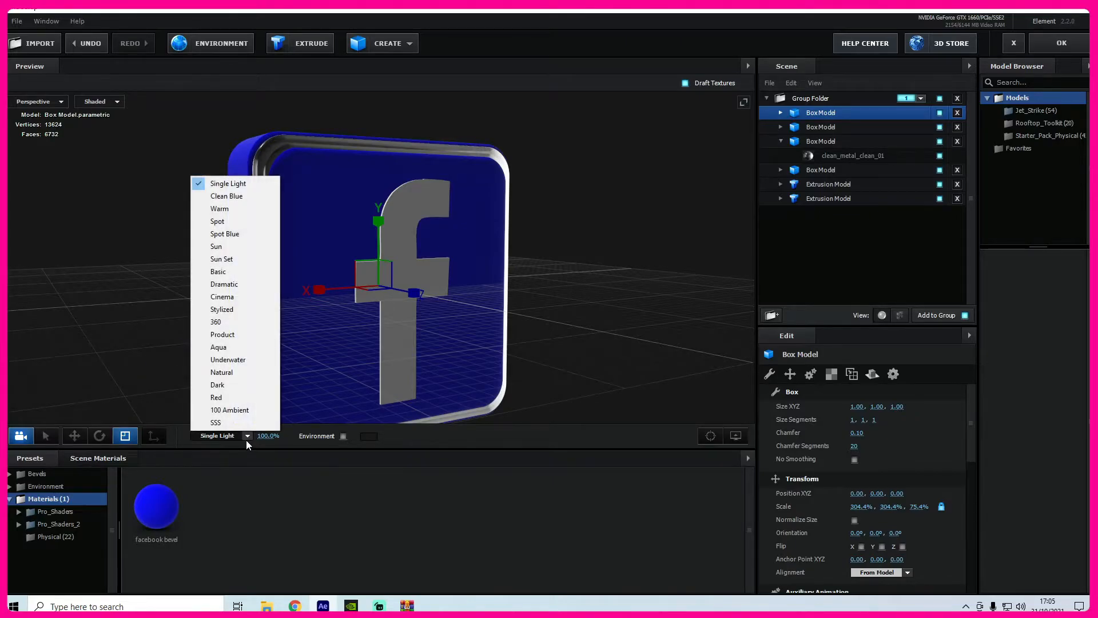
{"action": "left_click", "coordinate": [238, 415]}
{"action": "left_click_drag", "start_coordinate": [592, 345], "coordinate": [828, 336]}
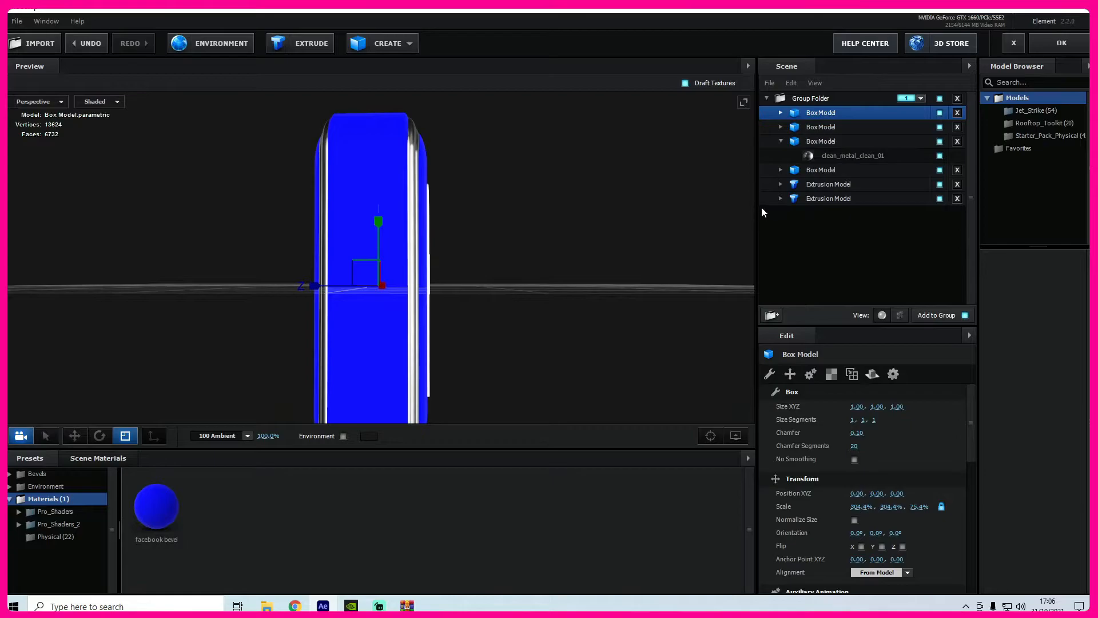
Step: Move the front logo extrusion slightly along Z toward the box face
{"action": "left_click", "coordinate": [835, 200]}
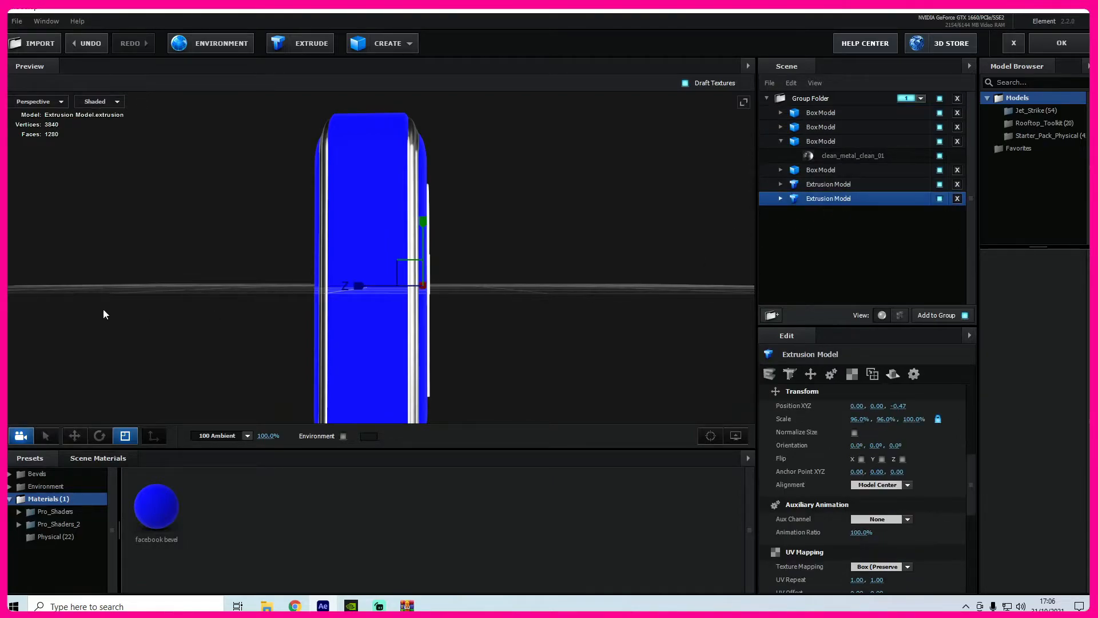
{"action": "left_click", "coordinate": [74, 436]}
{"action": "left_click_drag", "start_coordinate": [579, 326], "coordinate": [563, 330]}
{"action": "left_click_drag", "start_coordinate": [369, 287], "coordinate": [368, 287]}
{"action": "left_click_drag", "start_coordinate": [541, 314], "coordinate": [557, 312]}
Step: Move the back logo extrusion along Z to about 0.44, closer to the box's back face
{"action": "left_click", "coordinate": [817, 185]}
{"action": "left_click_drag", "start_coordinate": [621, 252], "coordinate": [617, 254]}
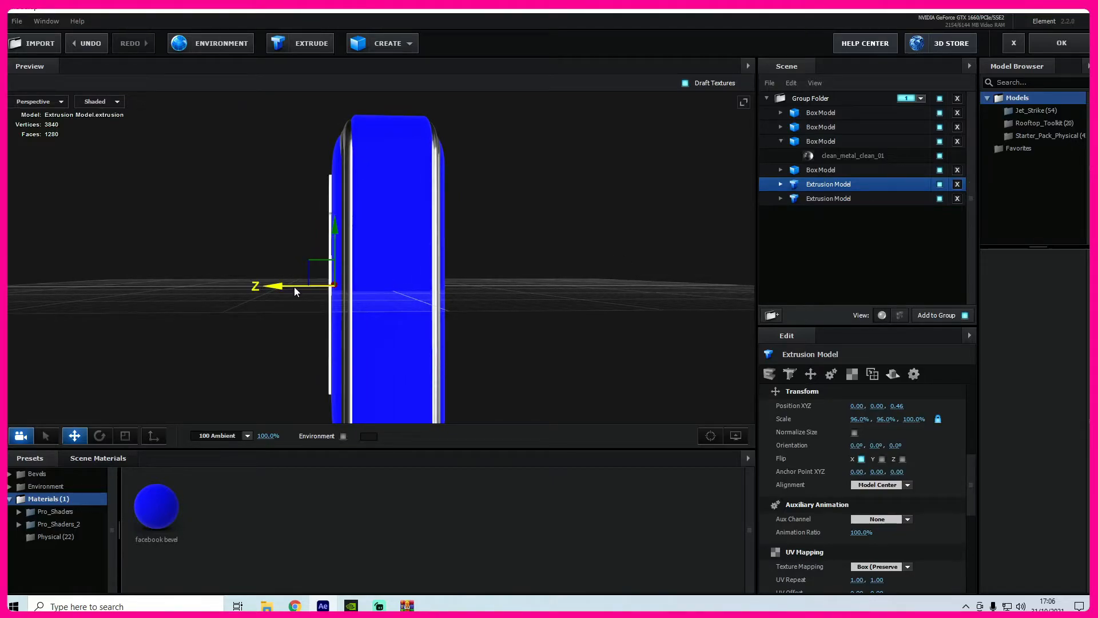
{"action": "left_click_drag", "start_coordinate": [276, 285], "coordinate": [279, 287]}
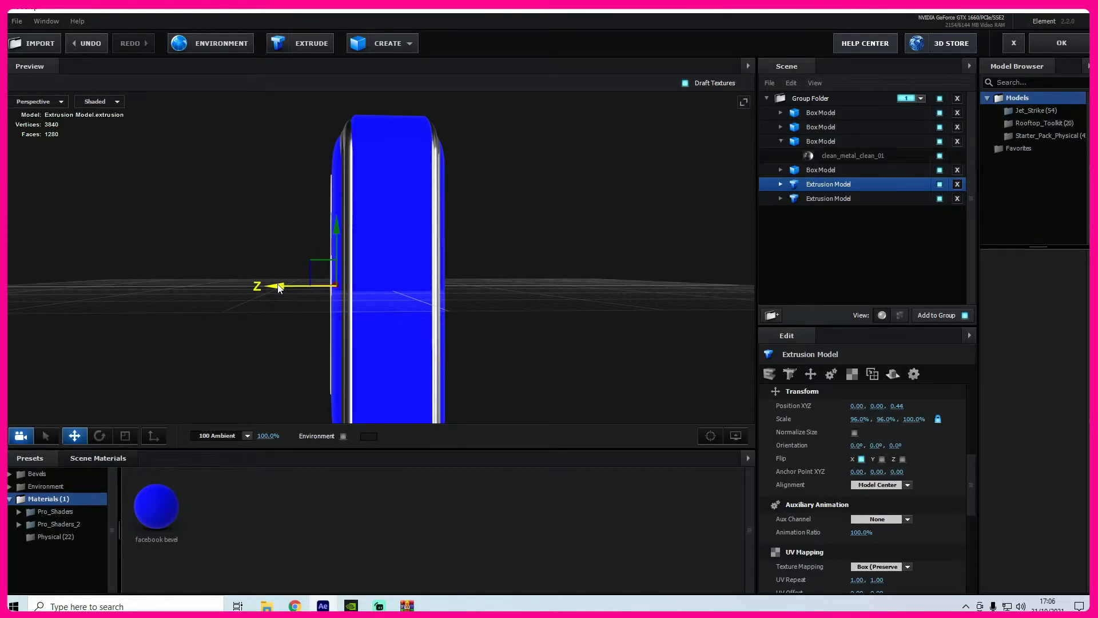
Step: Move the front logo extrusion along Z to -0.44, check it from the front, and accept the Element scene
{"action": "mouse_move", "coordinate": [540, 310]}
{"action": "left_mouse_down"}
{"action": "mouse_move", "coordinate": [645, 308]}
{"action": "mouse_move", "coordinate": [561, 316]}
{"action": "mouse_move", "coordinate": [530, 353]}
{"action": "mouse_move", "coordinate": [558, 370]}
{"action": "mouse_move", "coordinate": [534, 367]}
{"action": "mouse_move", "coordinate": [545, 322]}
{"action": "left_mouse_up"}
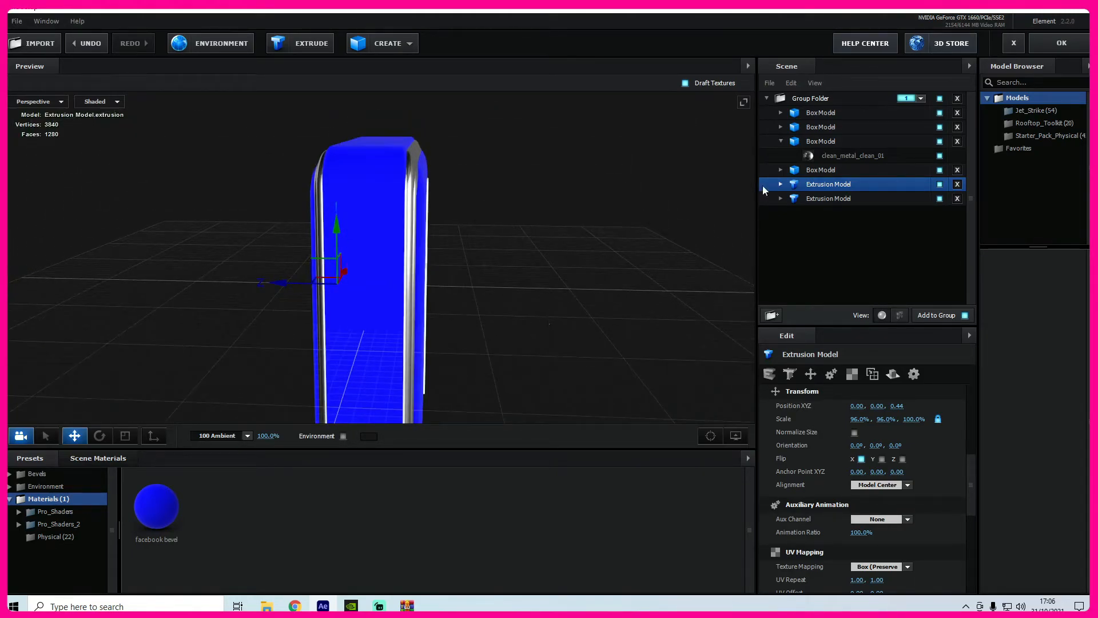
{"action": "left_click", "coordinate": [826, 199]}
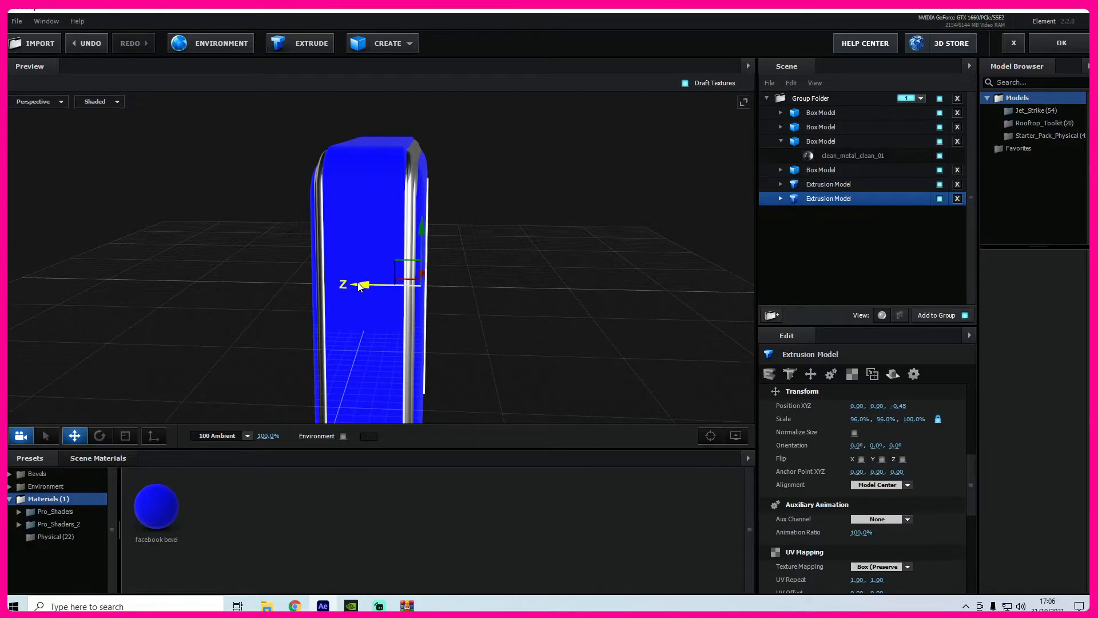
{"action": "left_click_drag", "start_coordinate": [358, 286], "coordinate": [355, 286]}
{"action": "left_click_drag", "start_coordinate": [586, 306], "coordinate": [474, 290]}
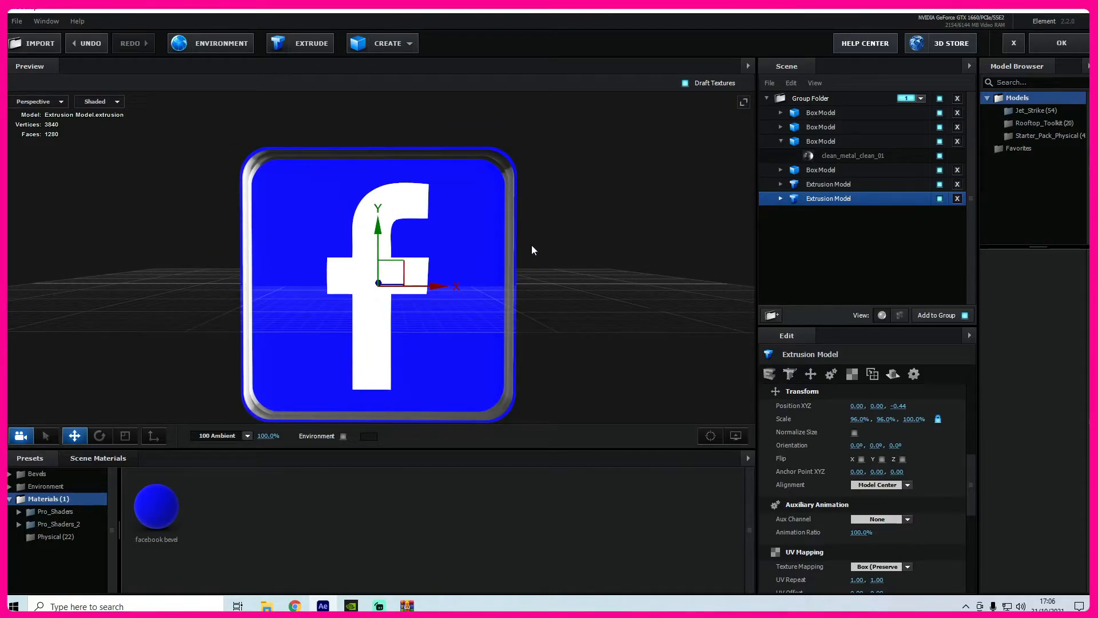
{"action": "left_click", "coordinate": [1057, 44]}
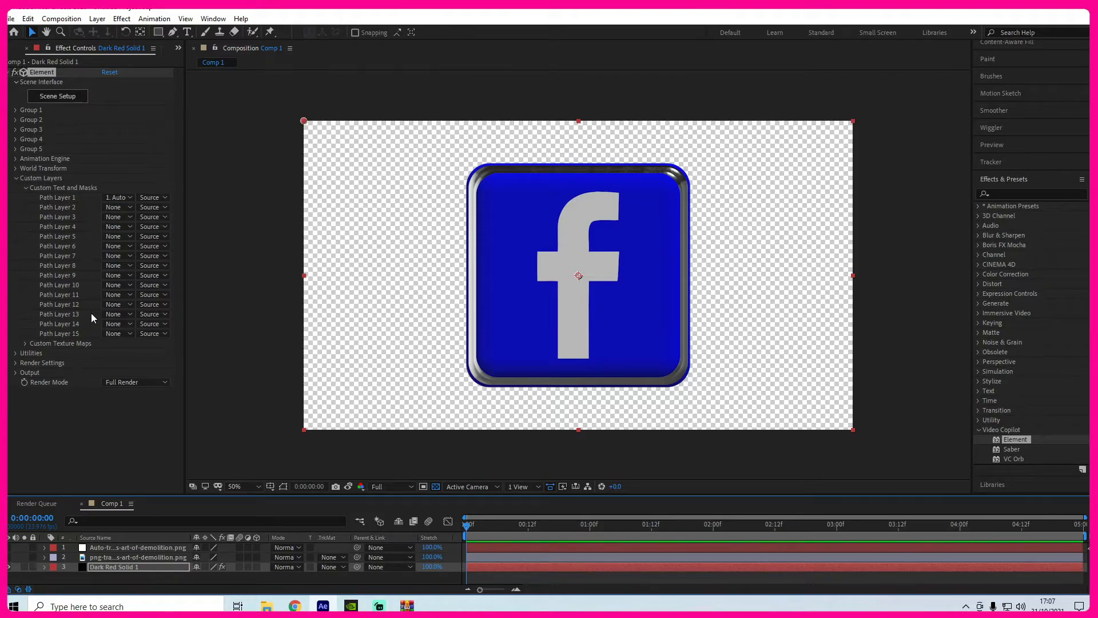
Step: Start keyframing Group 1's particle Y Rotation at the first frame of the composition
{"action": "left_click", "coordinate": [16, 178]}
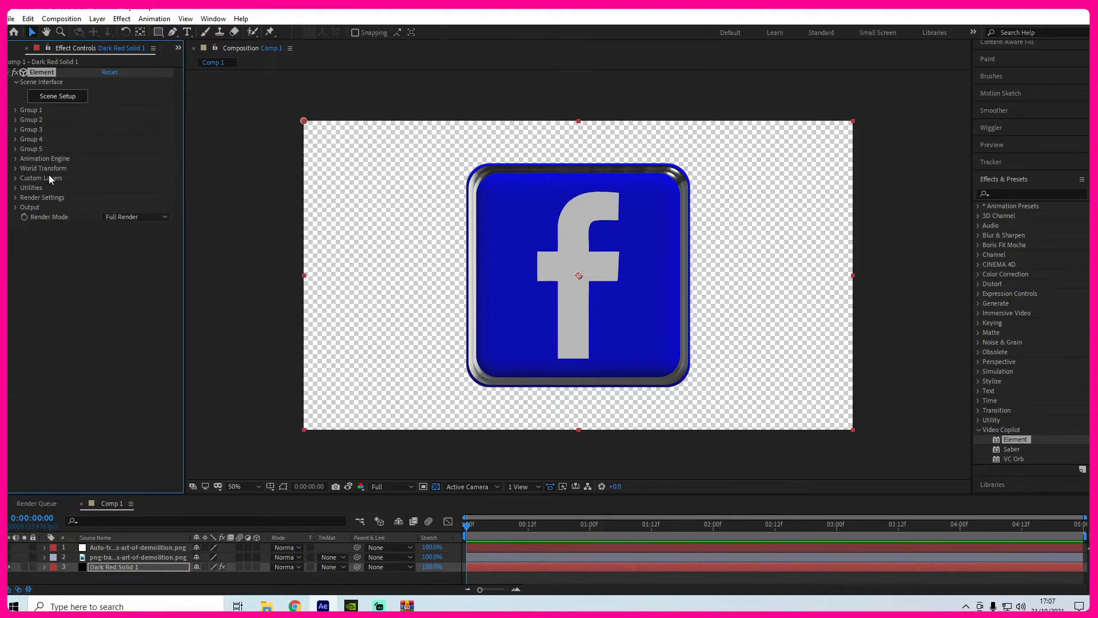
{"action": "left_click", "coordinate": [17, 110]}
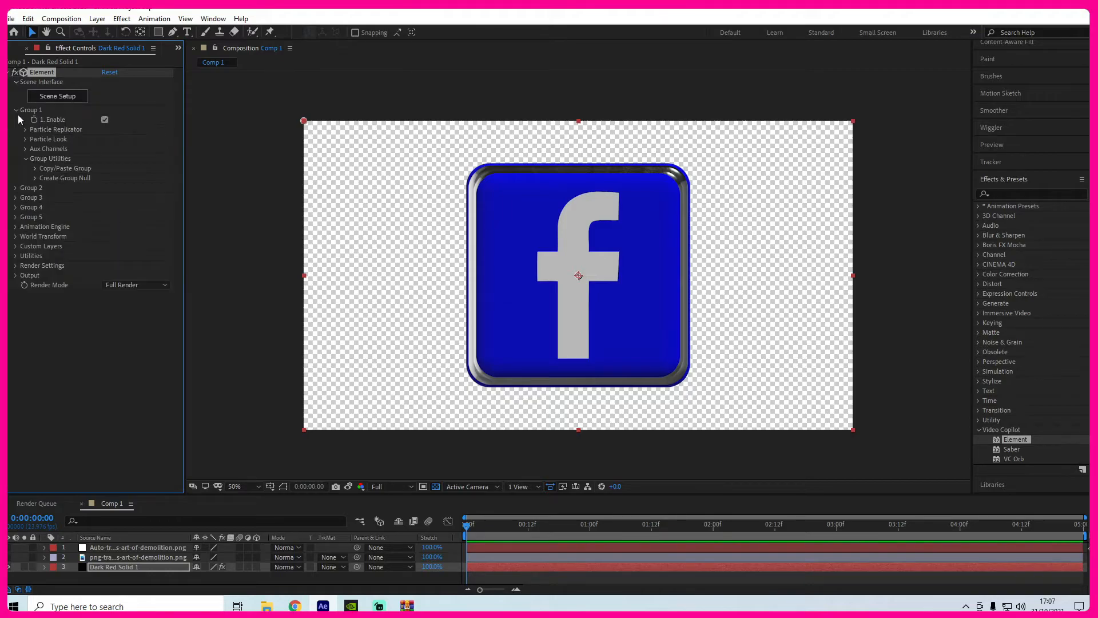
{"action": "left_click", "coordinate": [25, 139]}
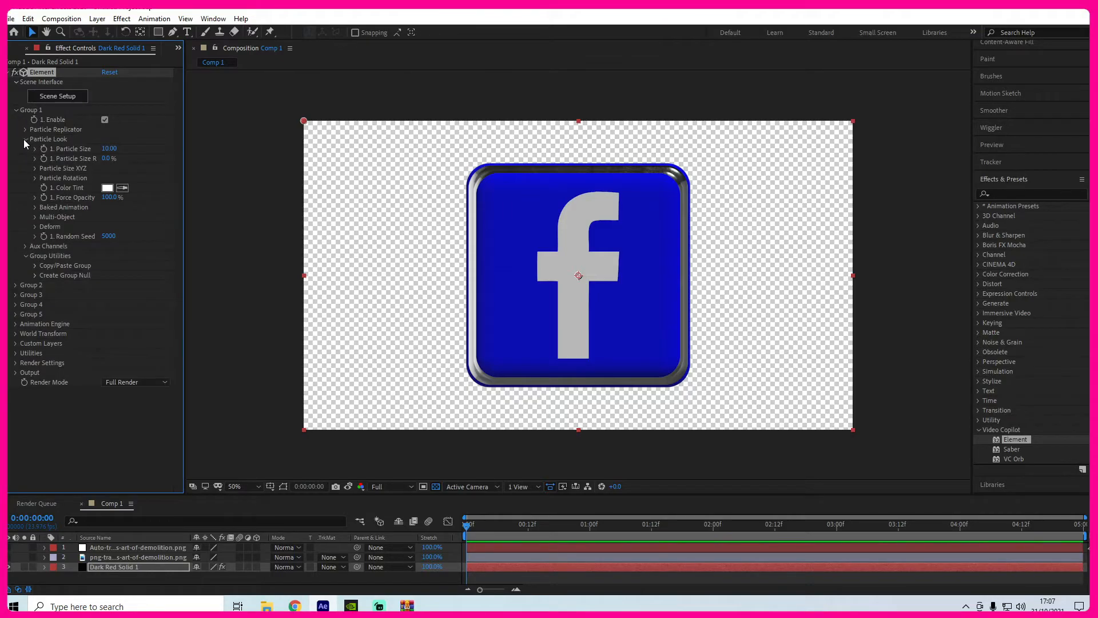
{"action": "left_click", "coordinate": [34, 178]}
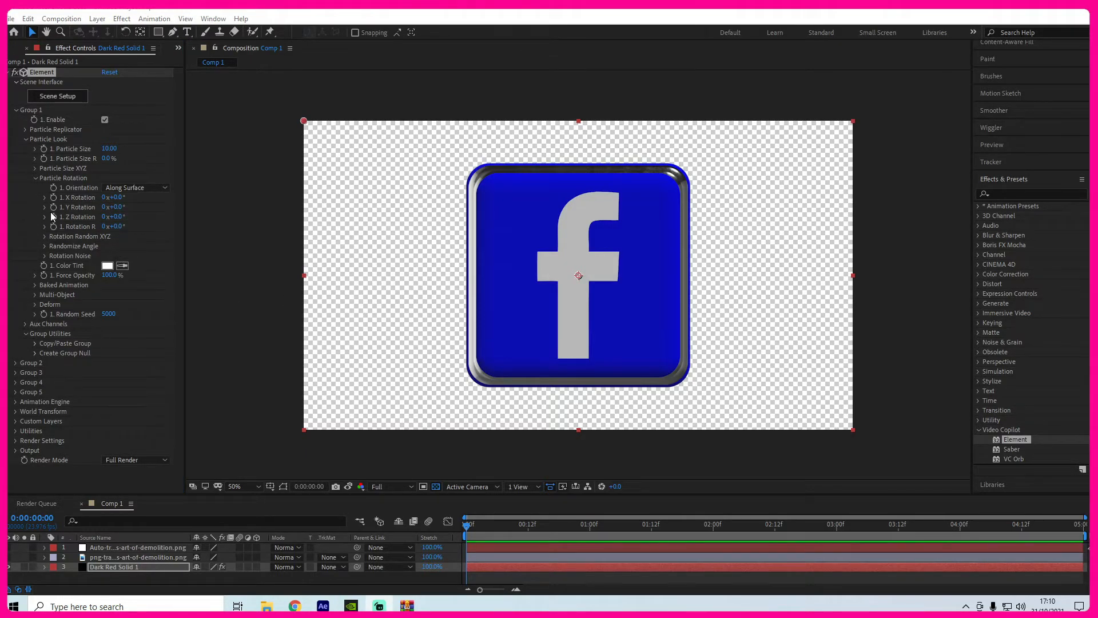
{"action": "left_click", "coordinate": [50, 207]}
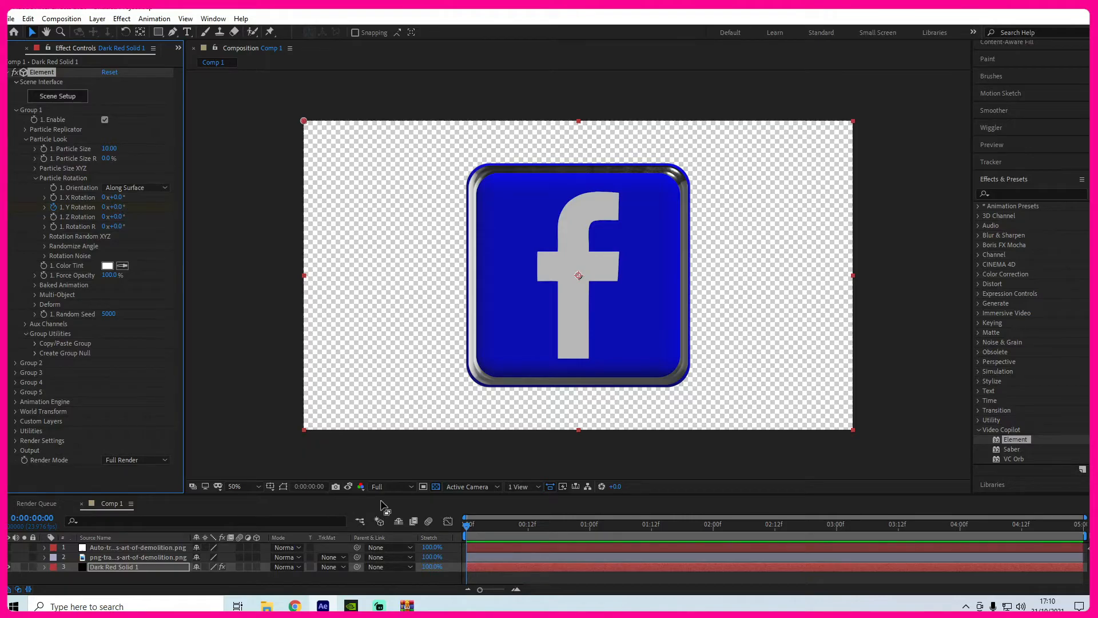
Step: Set Group 1's particle Y Rotation to -359° at 0:00:04:23
{"action": "left_click", "coordinate": [474, 526]}
{"action": "left_click_drag", "start_coordinate": [475, 529], "coordinate": [1078, 524]}
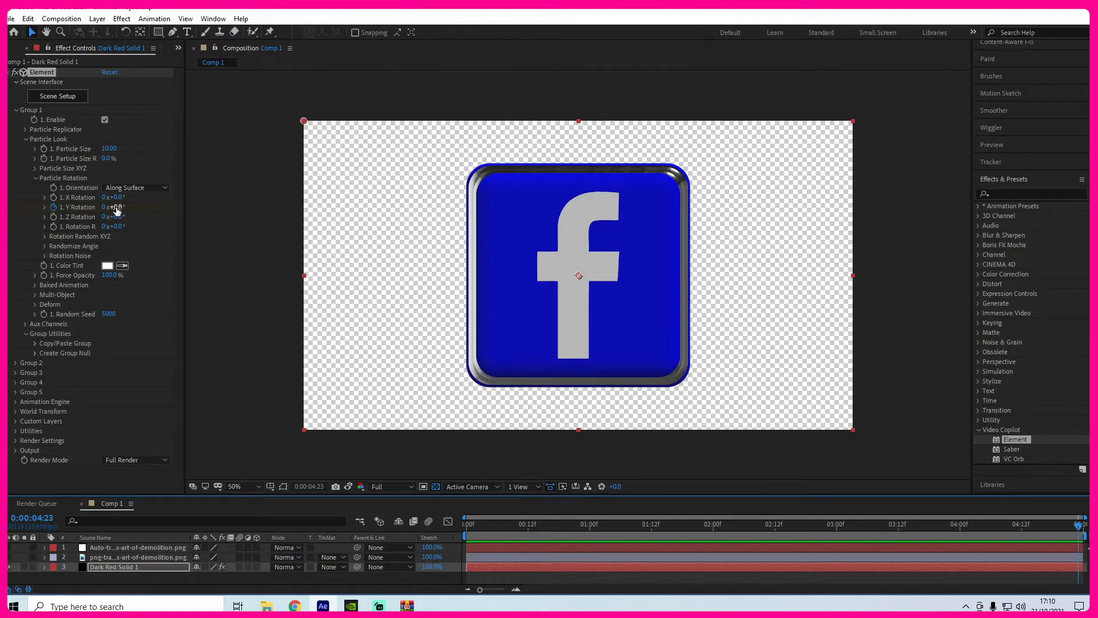
{"action": "left_click_drag", "start_coordinate": [116, 209], "coordinate": [123, 206]}
{"action": "mouse_move", "coordinate": [123, 206]}
{"action": "left_mouse_down"}
{"action": "mouse_move", "coordinate": [235, 212]}
{"action": "mouse_move", "coordinate": [22, 209]}
{"action": "mouse_move", "coordinate": [127, 226]}
{"action": "left_mouse_up"}
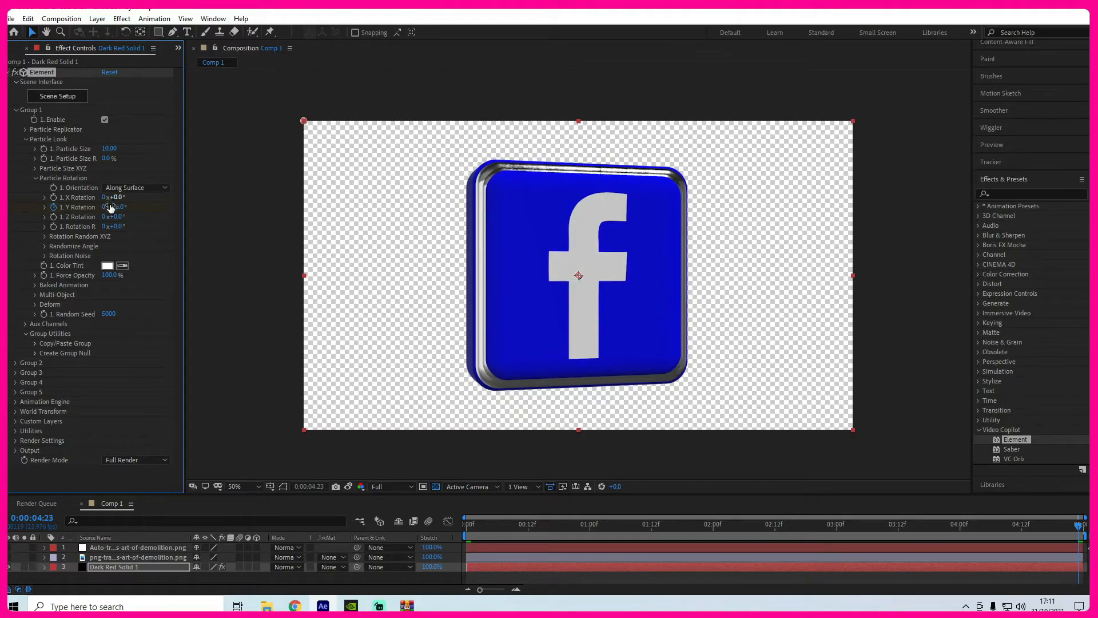
{"action": "left_click", "coordinate": [121, 207]}
{"action": "type", "text": "-"}
{"action": "type", "text": "359"}
{"action": "key", "text": "Return"}
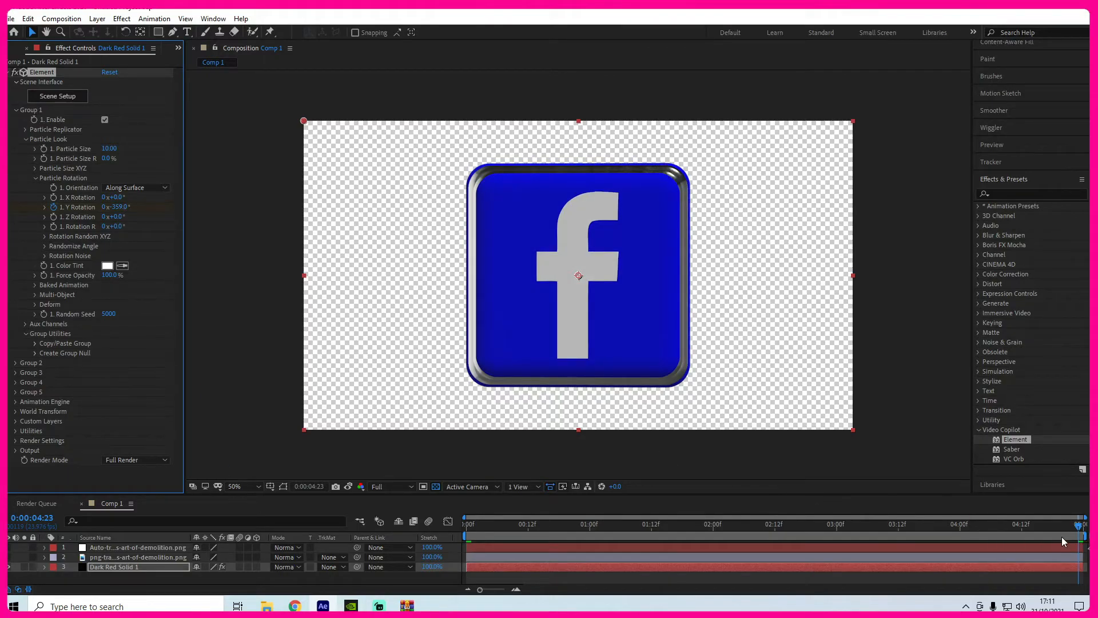
Step: Preview the icon's rotation animation and return to the first frame
{"action": "key", "text": "space"}
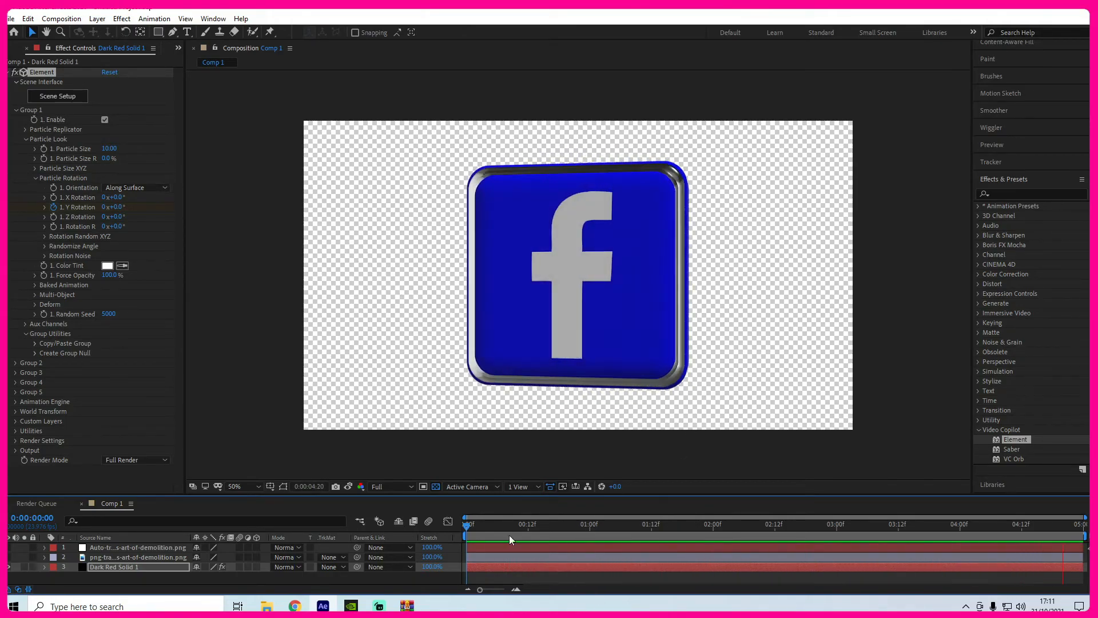
{"action": "left_click", "coordinate": [559, 523]}
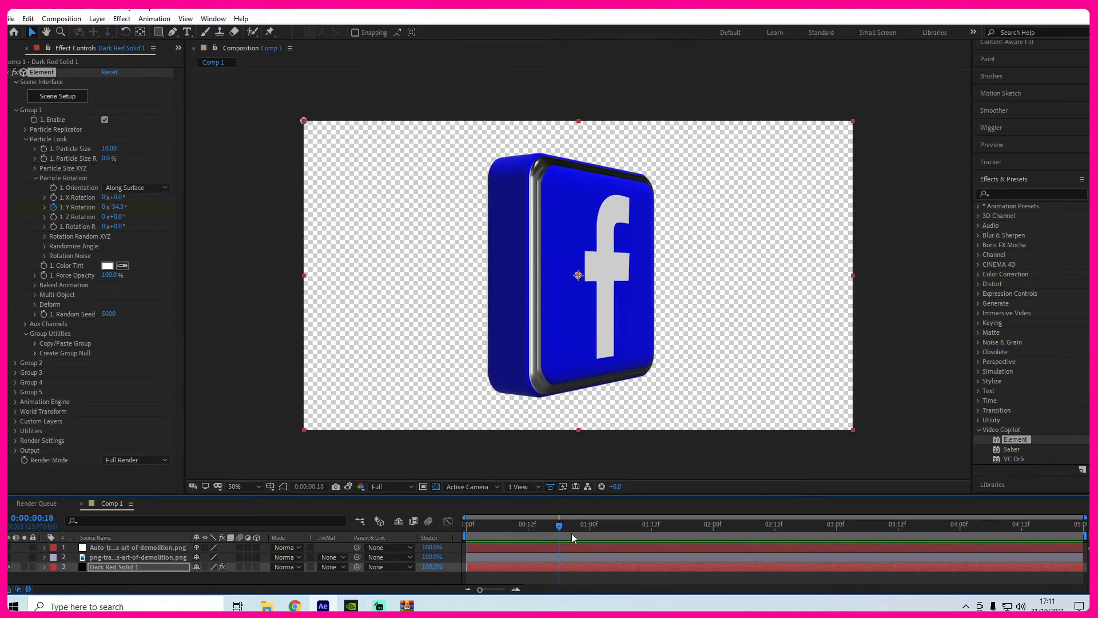
{"action": "left_click_drag", "start_coordinate": [558, 524], "coordinate": [422, 524]}
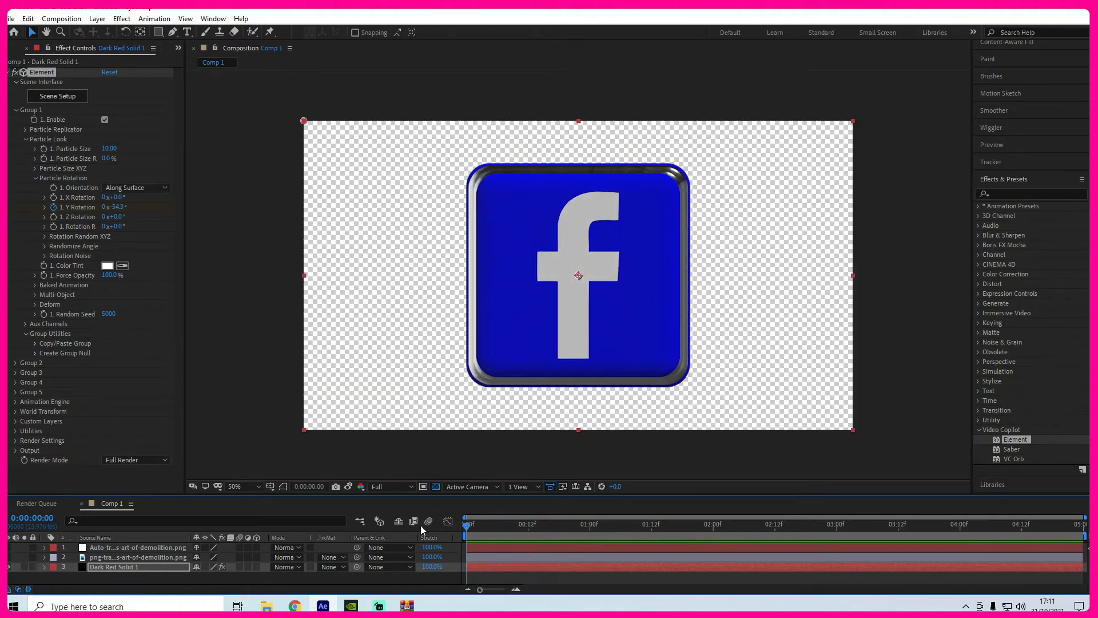
Step: Add Comp 1 to the render queue and enlarge the queue area to show its output settings
{"action": "left_click", "coordinate": [8, 73]}
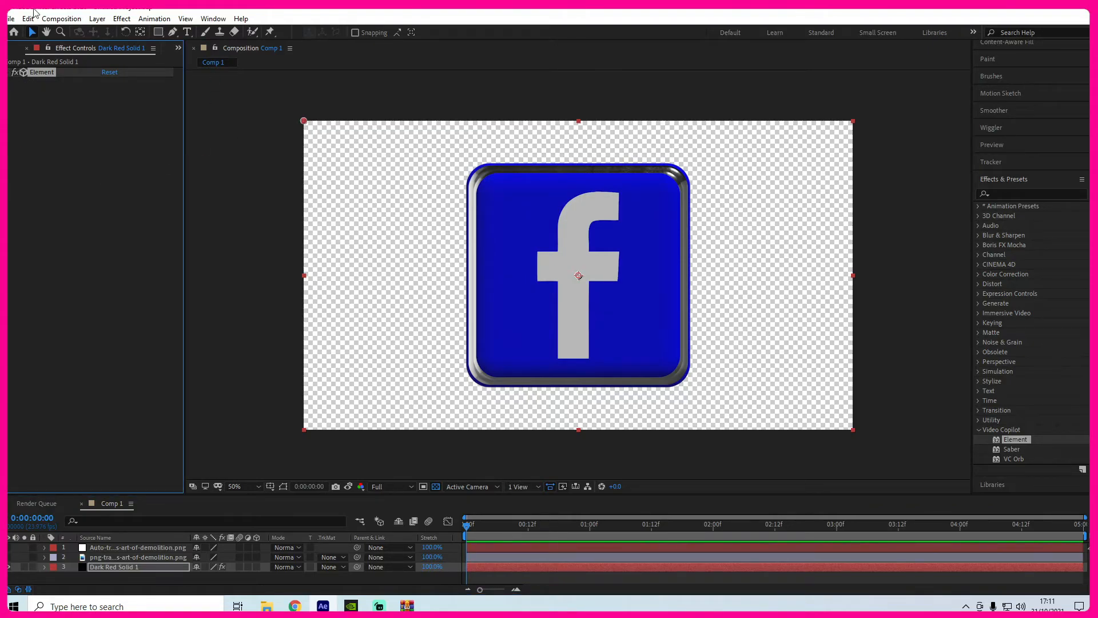
{"action": "left_click", "coordinate": [12, 19]}
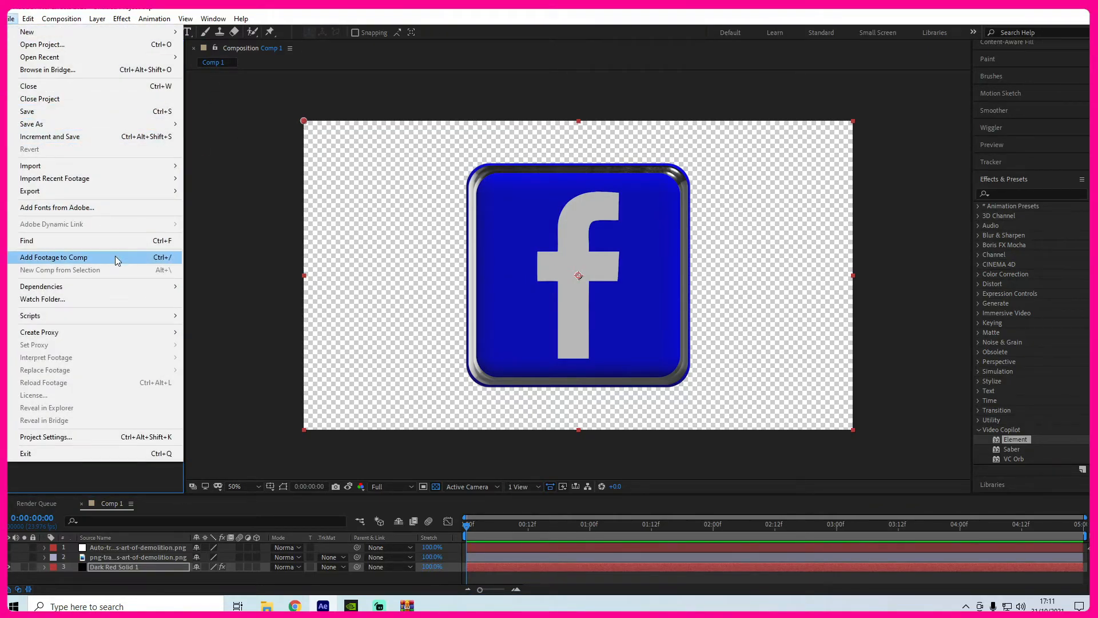
{"action": "mouse_move", "coordinate": [129, 194]}
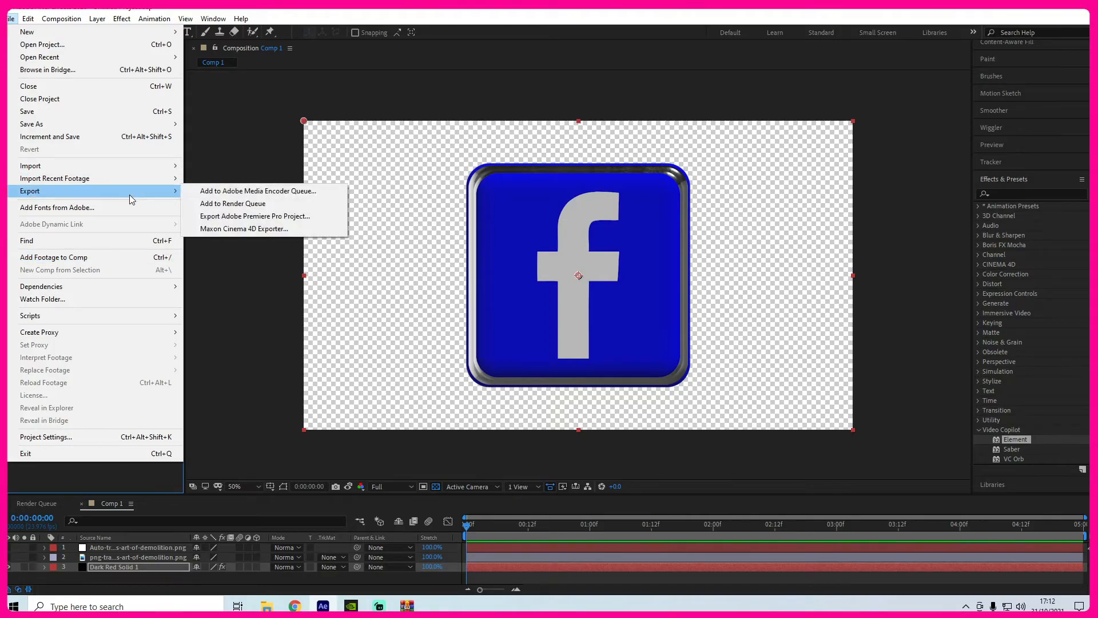
{"action": "left_click", "coordinate": [254, 205]}
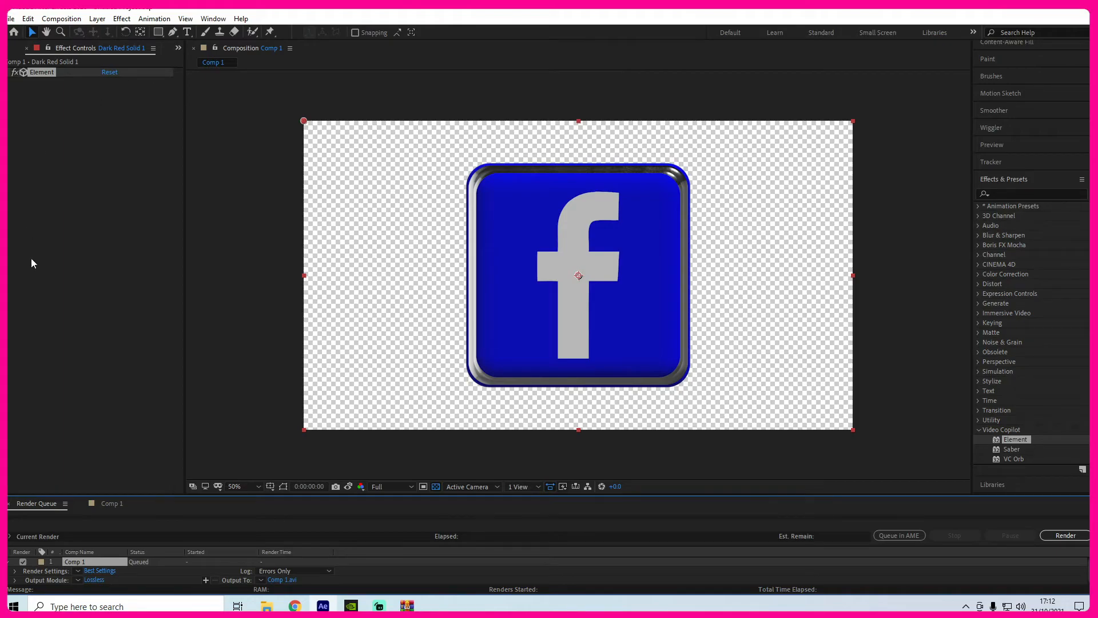
{"action": "scroll", "coordinate": [276, 430], "scroll_direction": "down", "scroll_amount": 2}
{"action": "scroll", "coordinate": [308, 406], "scroll_direction": "up", "scroll_amount": 3}
{"action": "scroll", "coordinate": [309, 414], "scroll_direction": "down", "scroll_amount": 1}
{"action": "left_click_drag", "start_coordinate": [167, 494], "coordinate": [167, 409]}
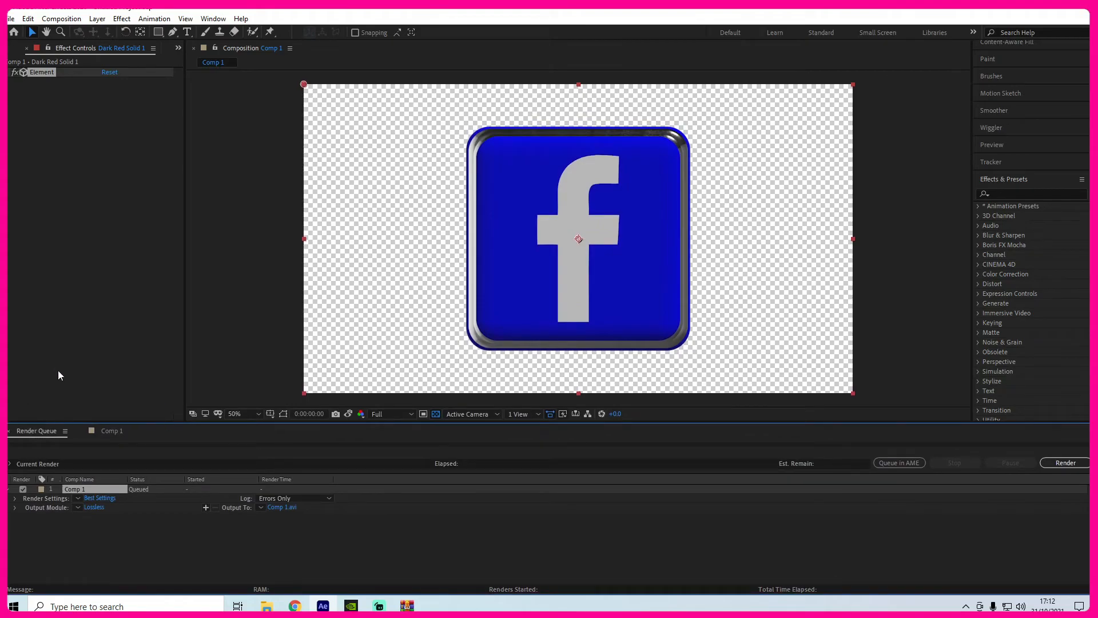
Step: Set the AVI output module's channels to RGB + Alpha and start rendering Comp 1
{"action": "left_click", "coordinate": [87, 507]}
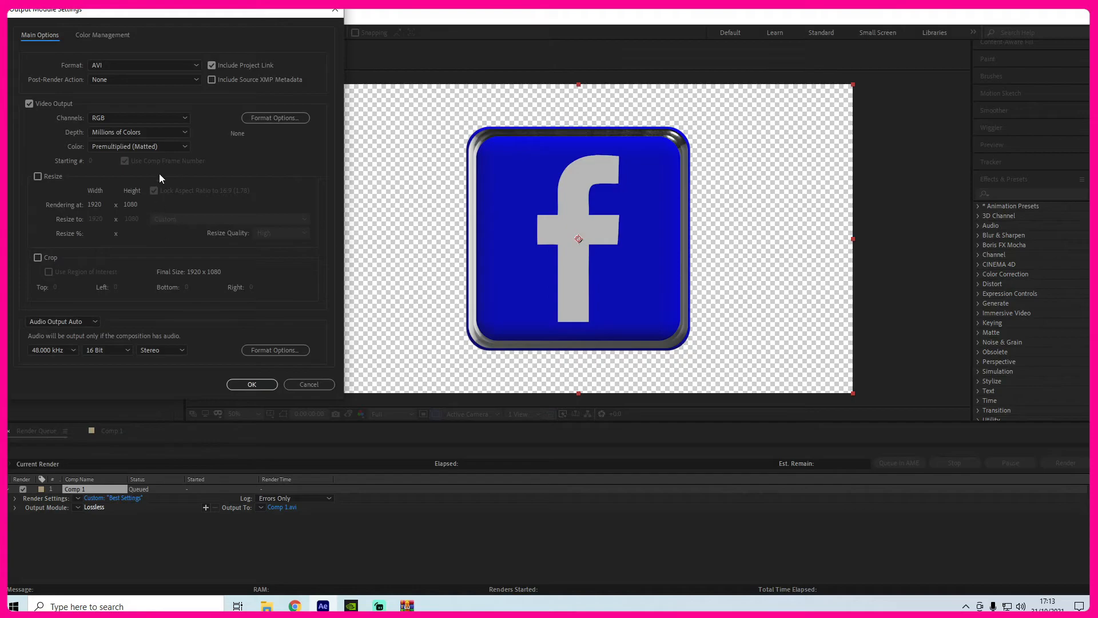
{"action": "left_click", "coordinate": [168, 118]}
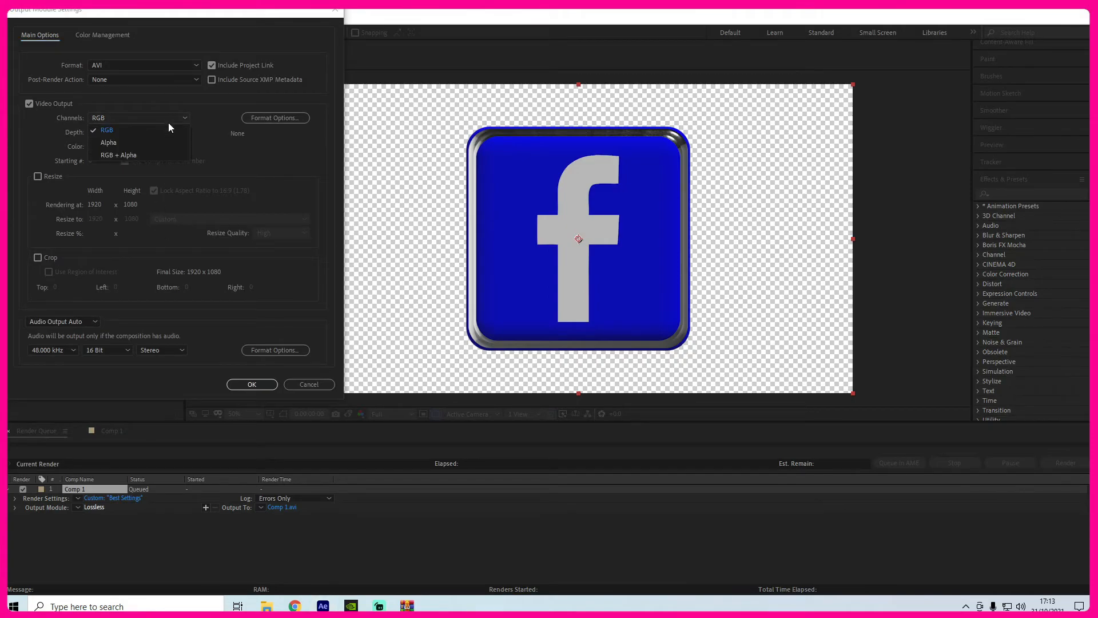
{"action": "left_click", "coordinate": [133, 156]}
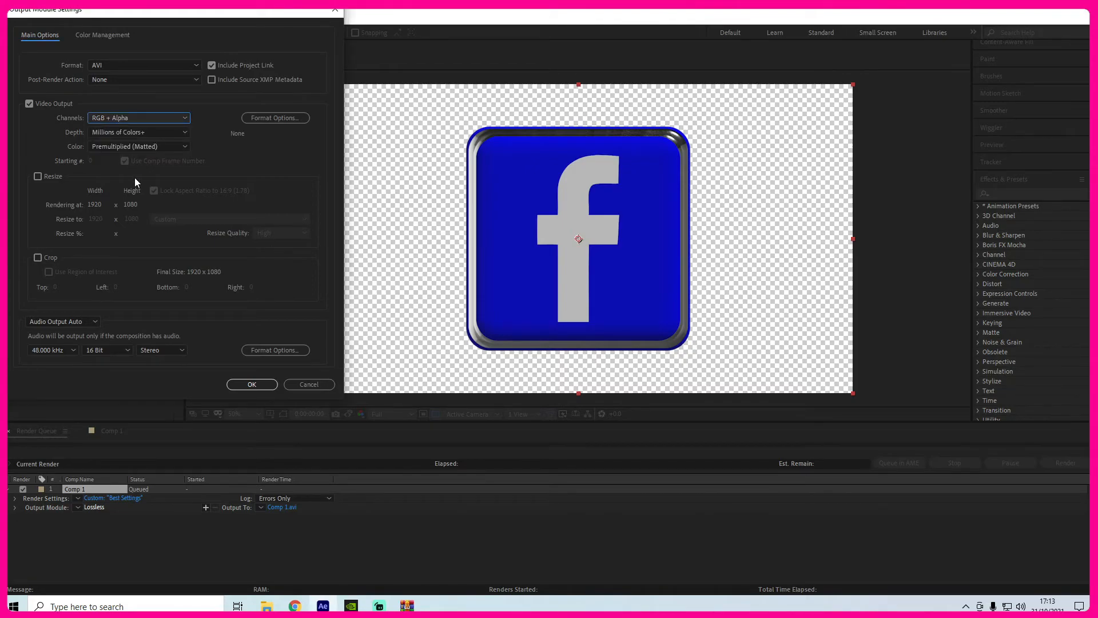
{"action": "left_click", "coordinate": [252, 385]}
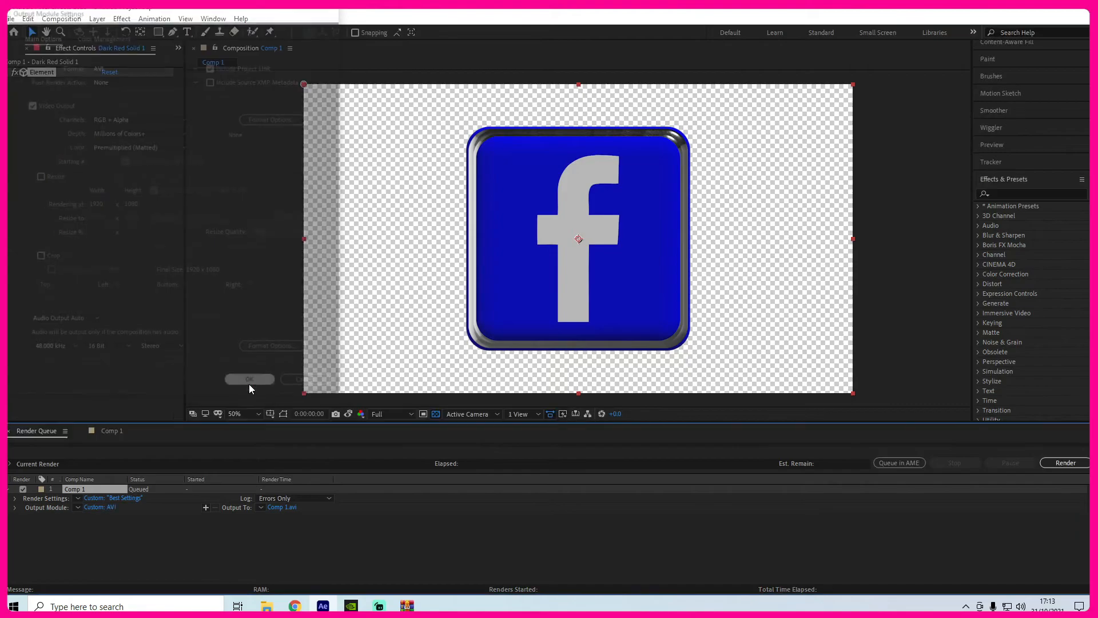
{"action": "left_click", "coordinate": [1056, 464]}
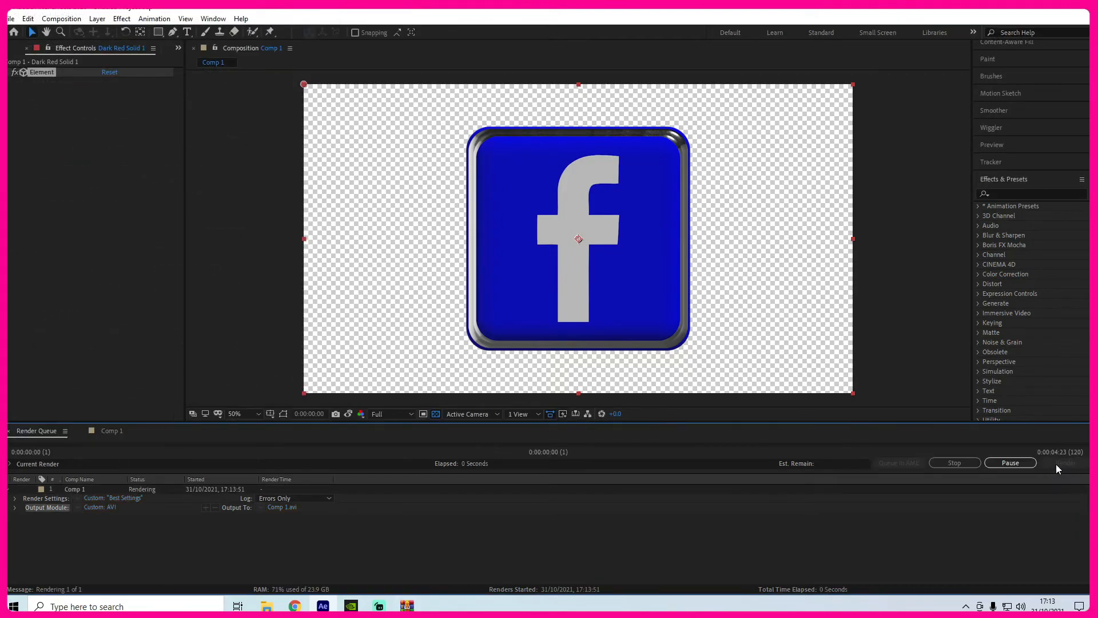